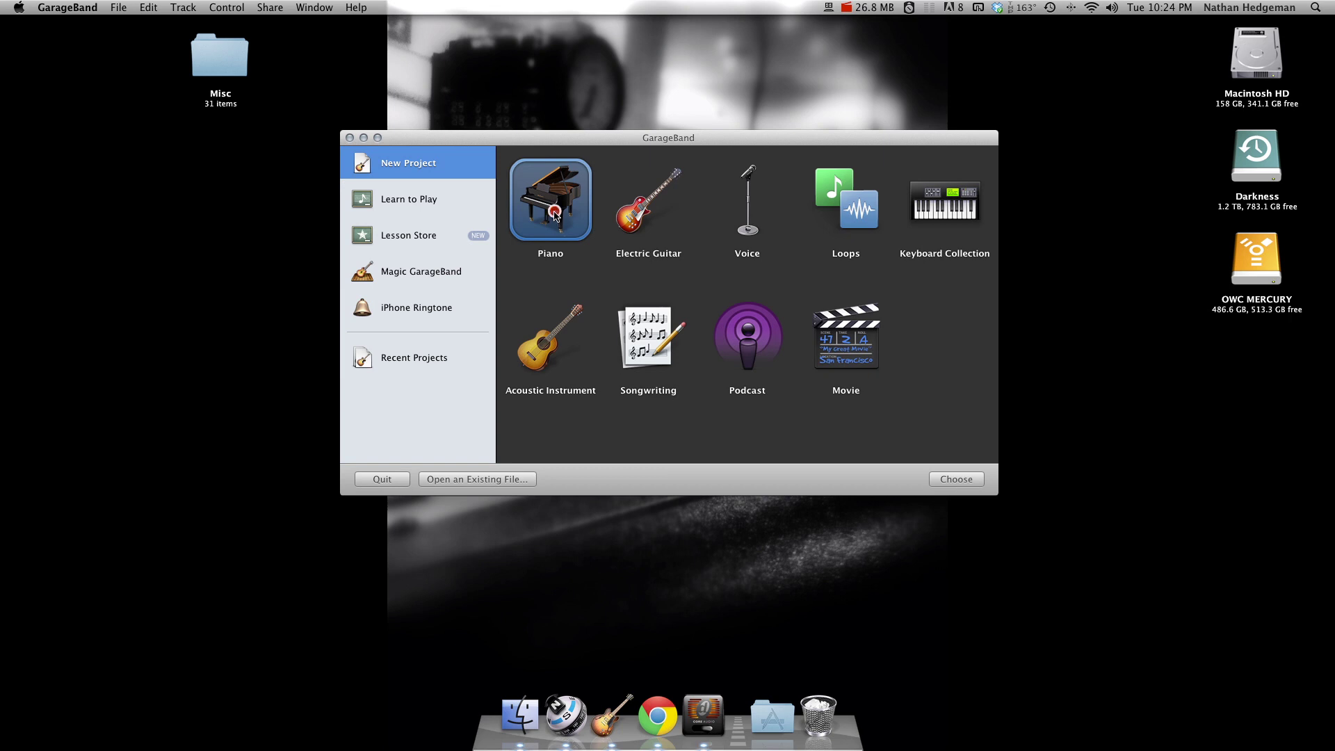
Look over the Electric Guitar template and recent projects, and start a new project from the Piano template.
click(634, 225)
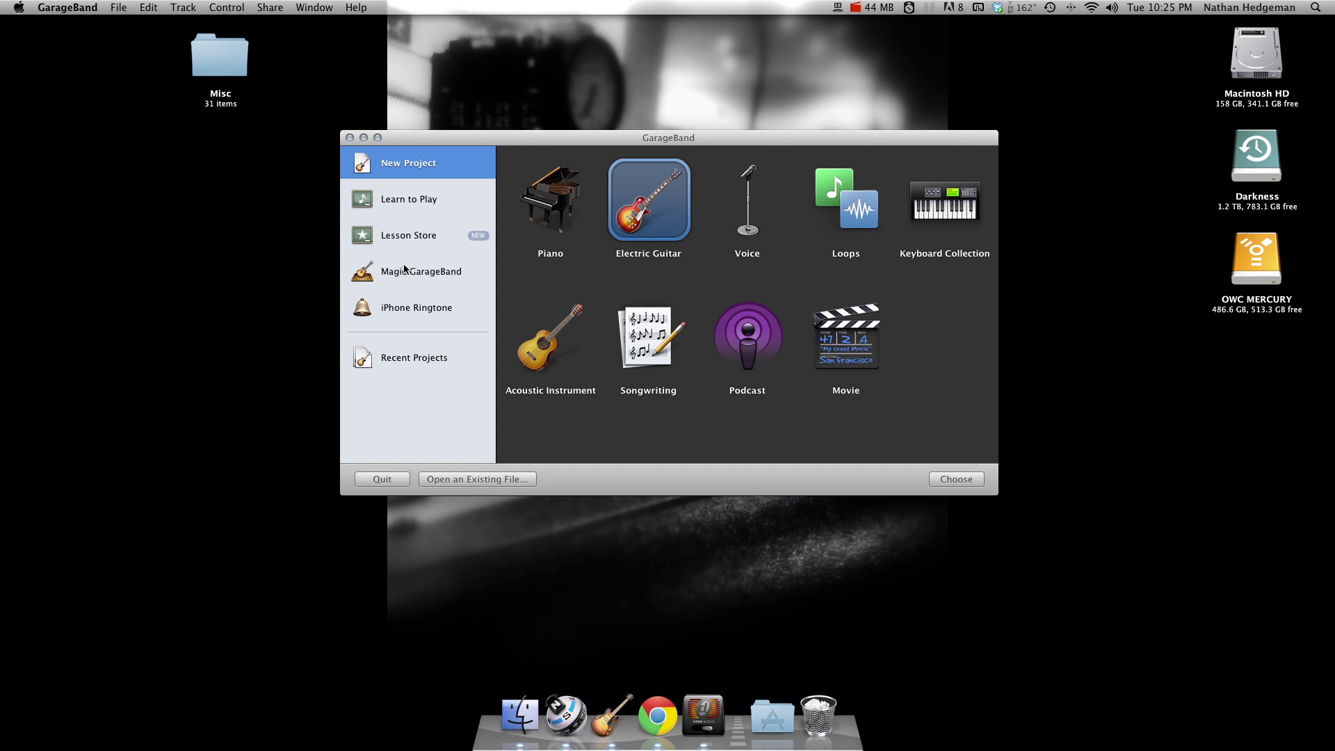
click(423, 361)
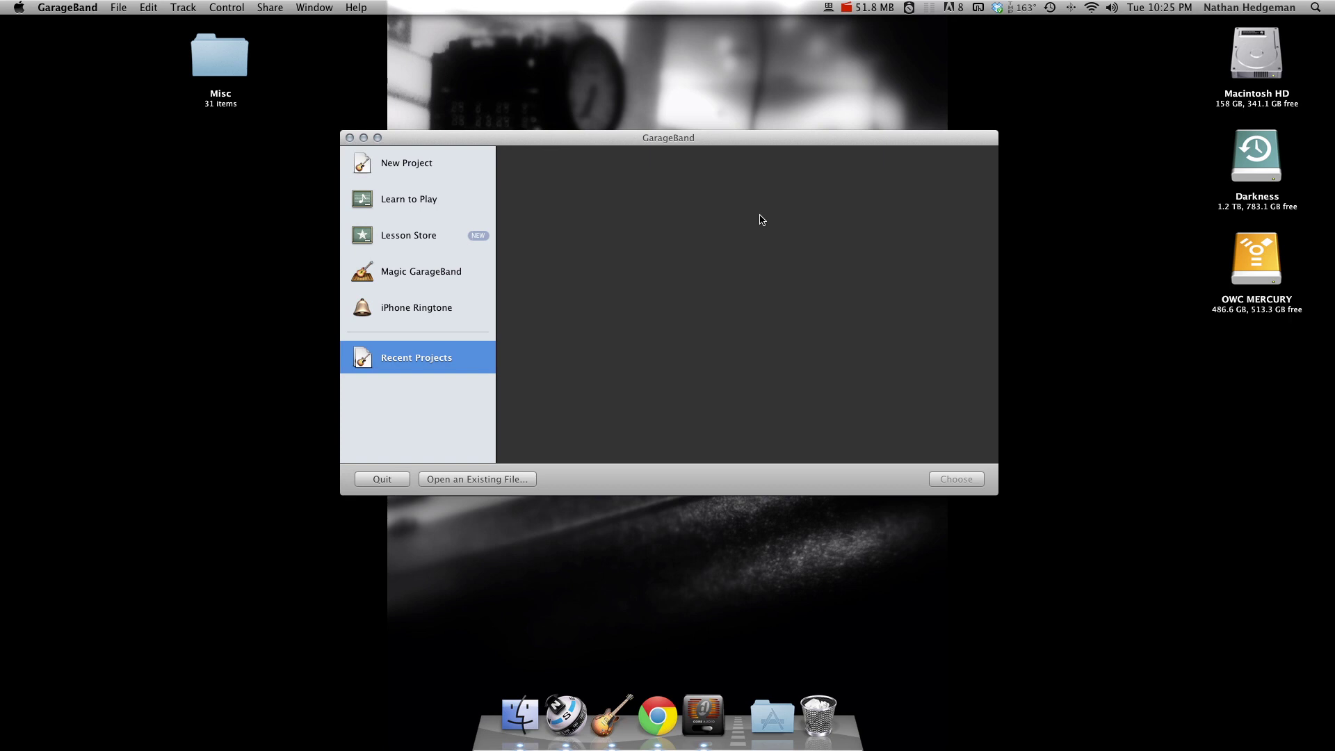
click(401, 164)
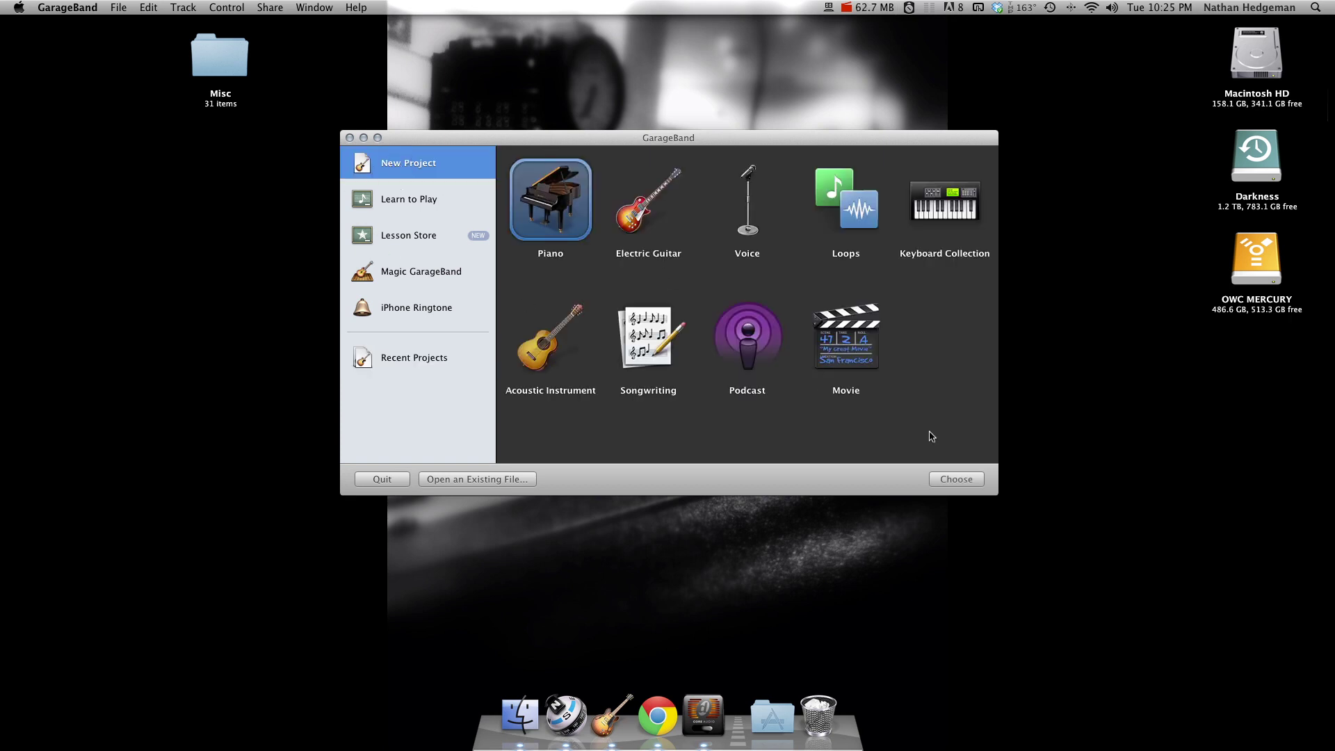
click(964, 479)
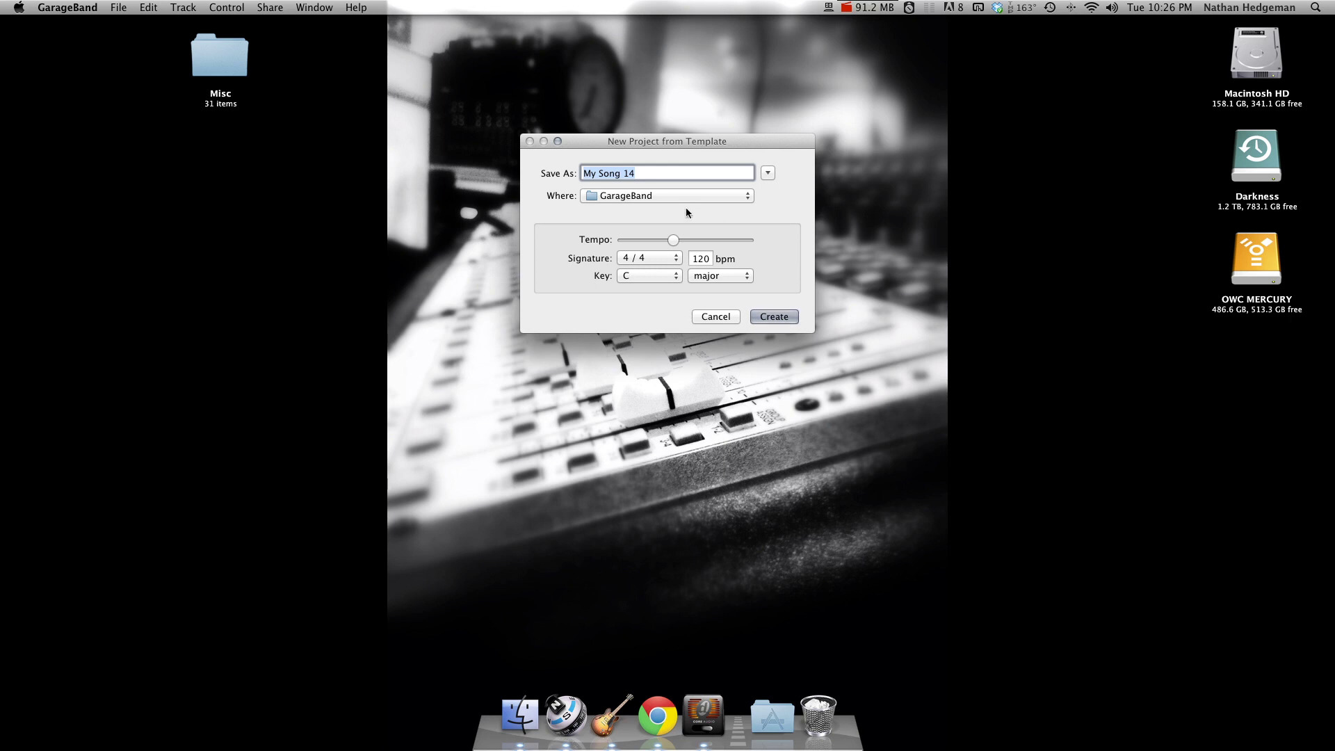
Try a project tempo of 100 bpm and view the available time signatures.
mouse_move(672, 240)
mouse_down()
mouse_move(692, 240)
mouse_move(669, 242)
mouse_up()
click(696, 259)
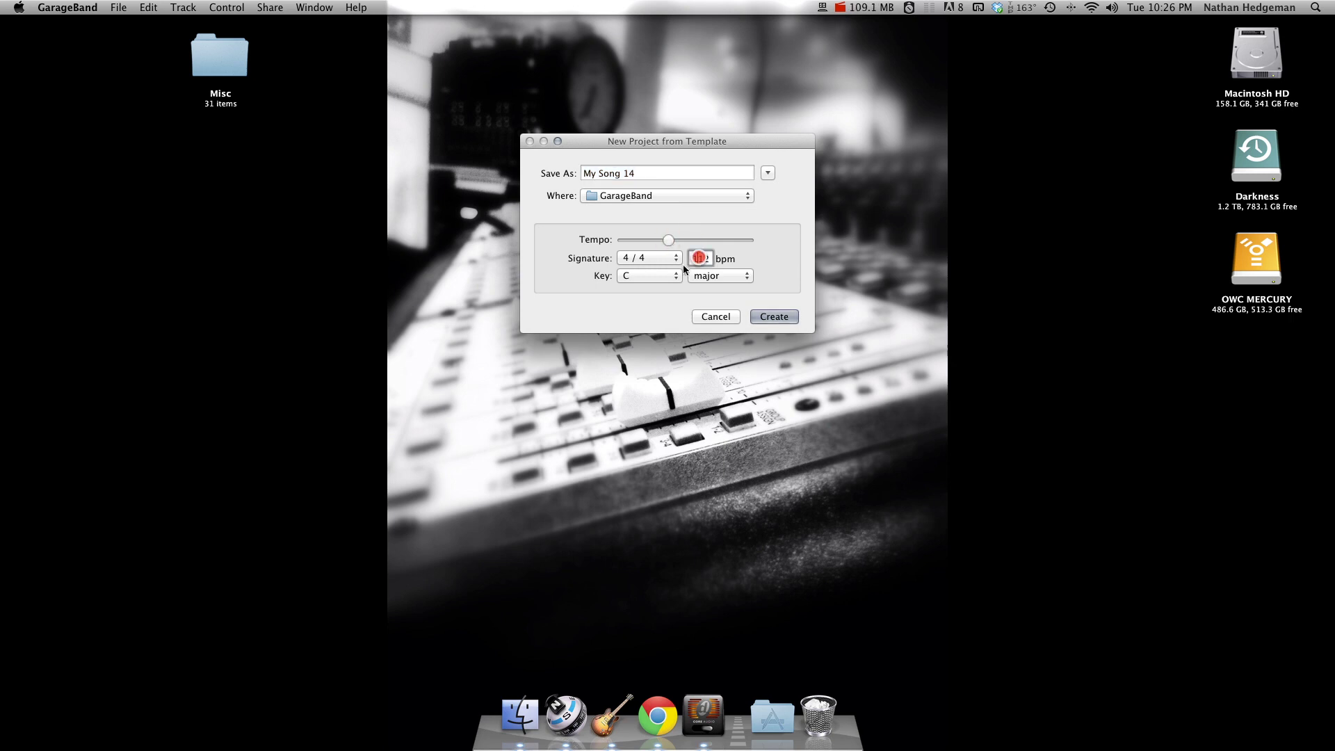
double_click(700, 258)
text(100)
click(671, 263)
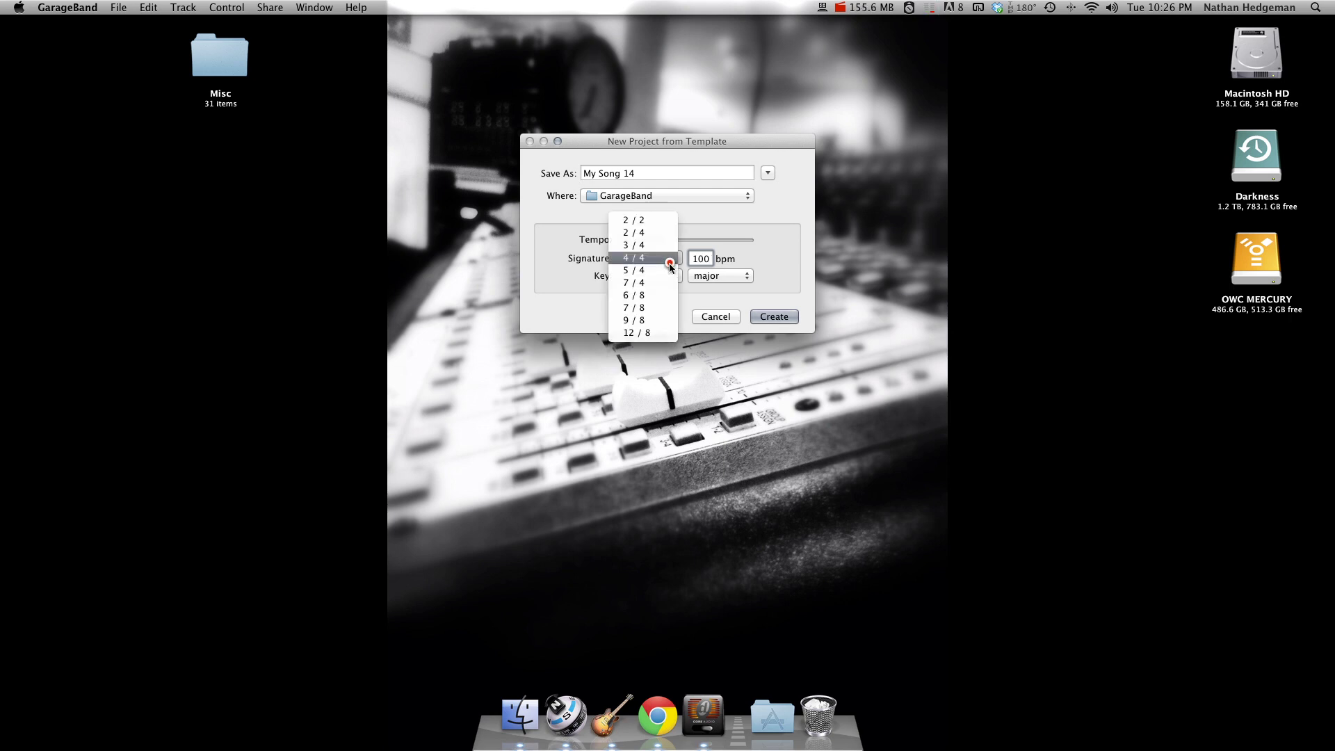
click(751, 242)
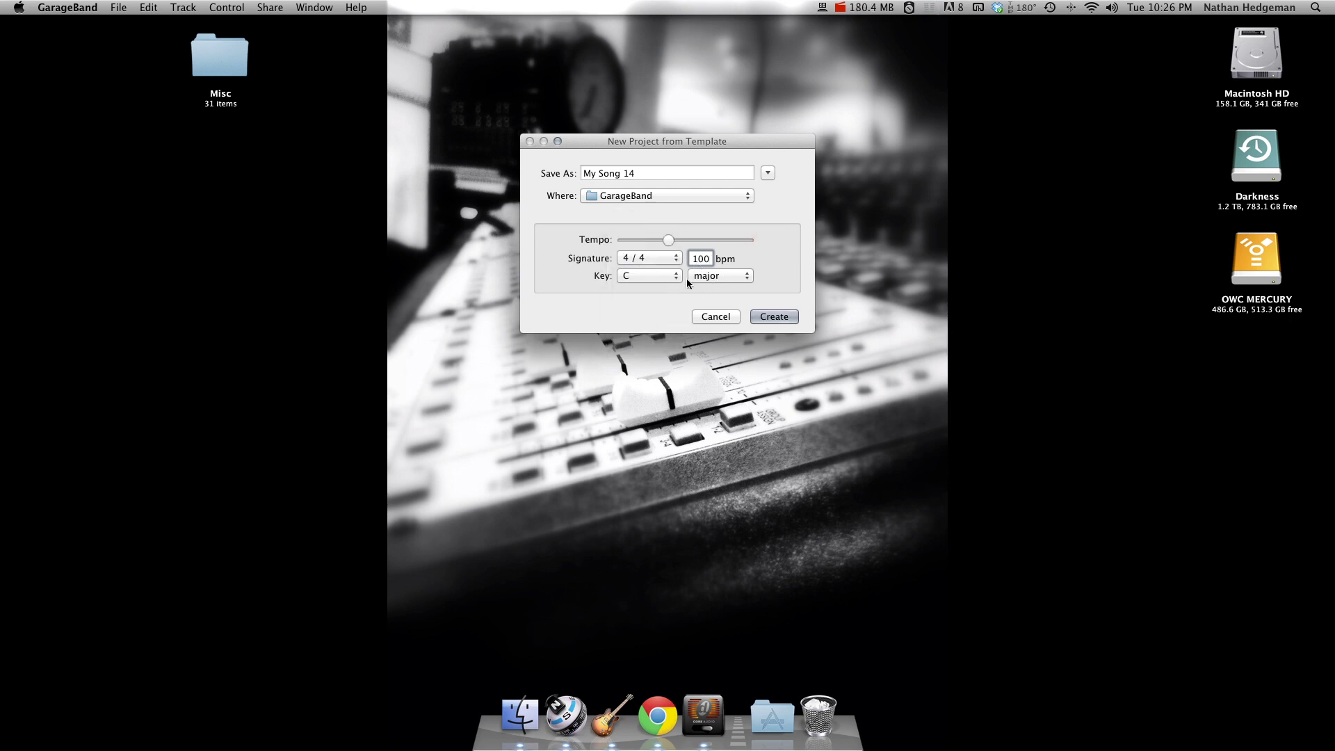
Set the tempo to 120 bpm and create the new piano project.
double_click(700, 259)
text(120)
click(784, 317)
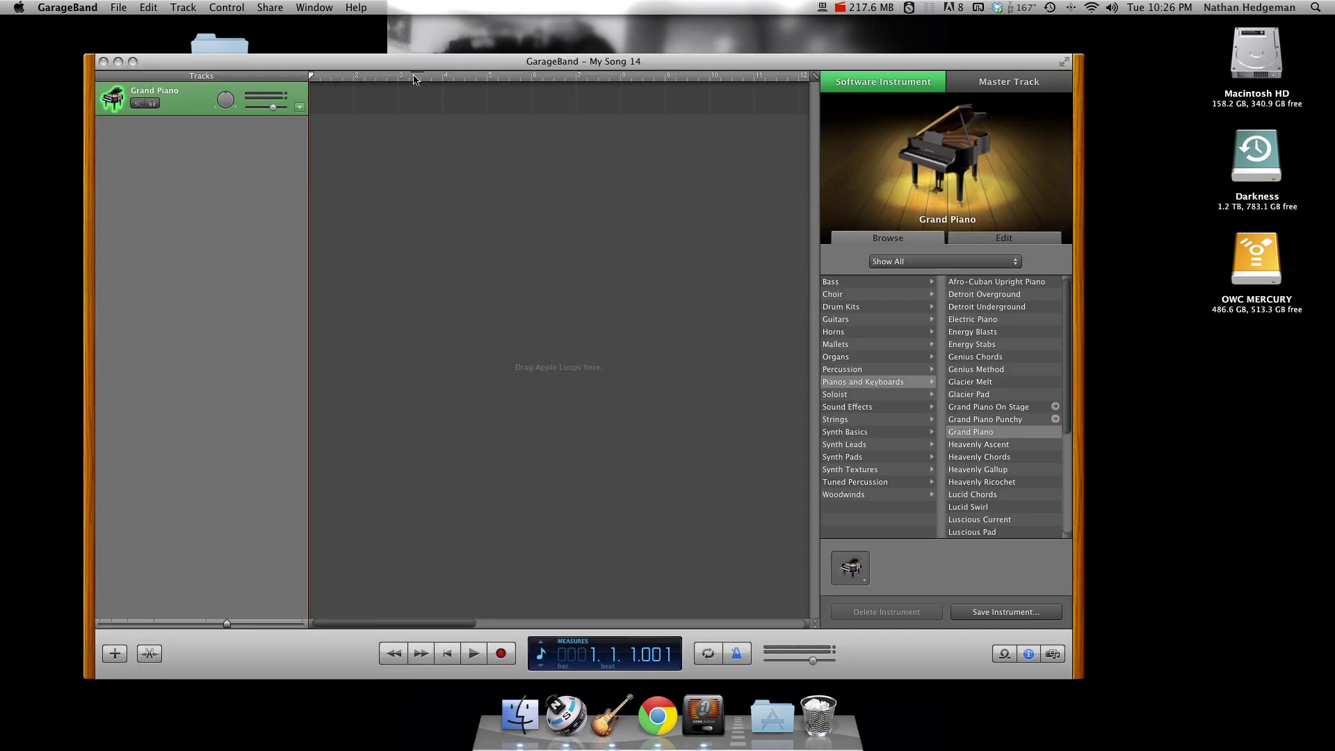
Enlarge the project window to fill the screen and slightly lower the Grand Piano track's volume.
click(133, 61)
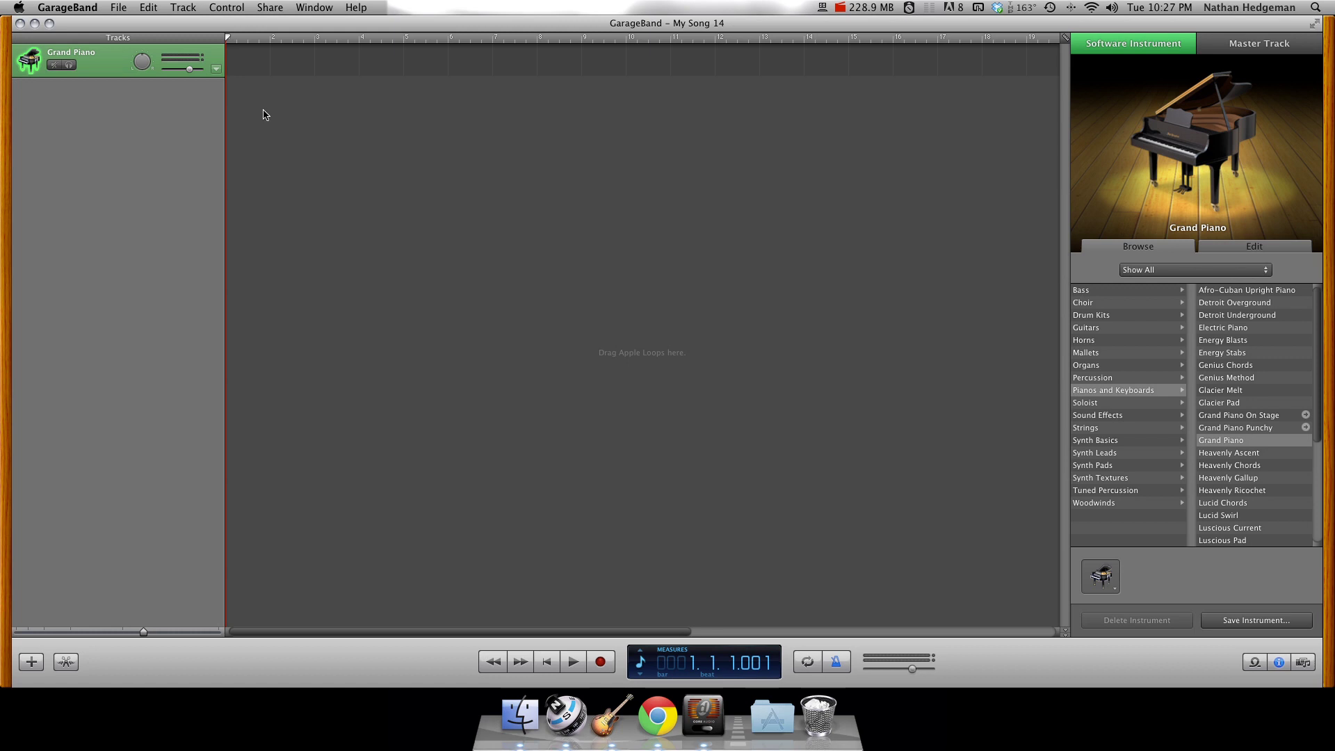
mouse_move(142, 94)
mouse_down()
mouse_move(144, 596)
mouse_move(128, 95)
mouse_up()
click(107, 69)
drag(144, 59, 185, 71)
Show and hide the Grand Piano track's automation lane, and try its mute and solo controls.
click(214, 72)
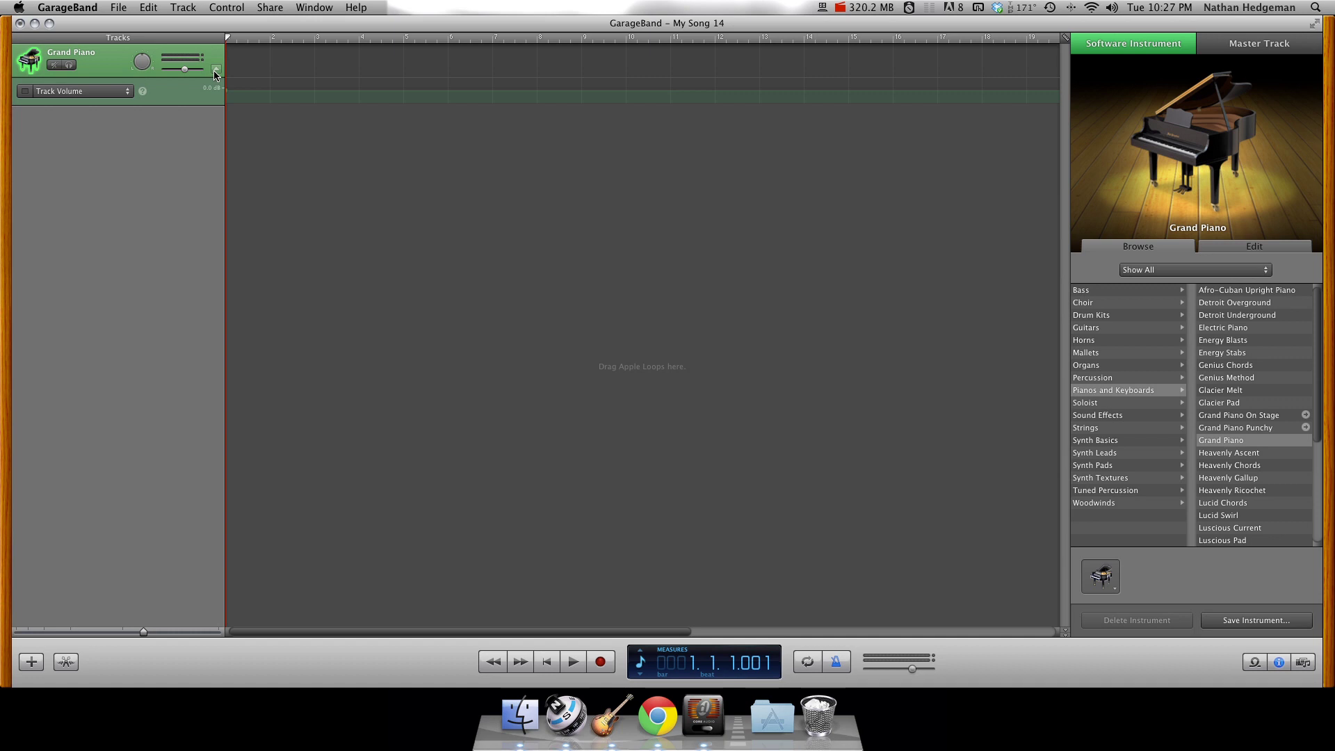
click(215, 73)
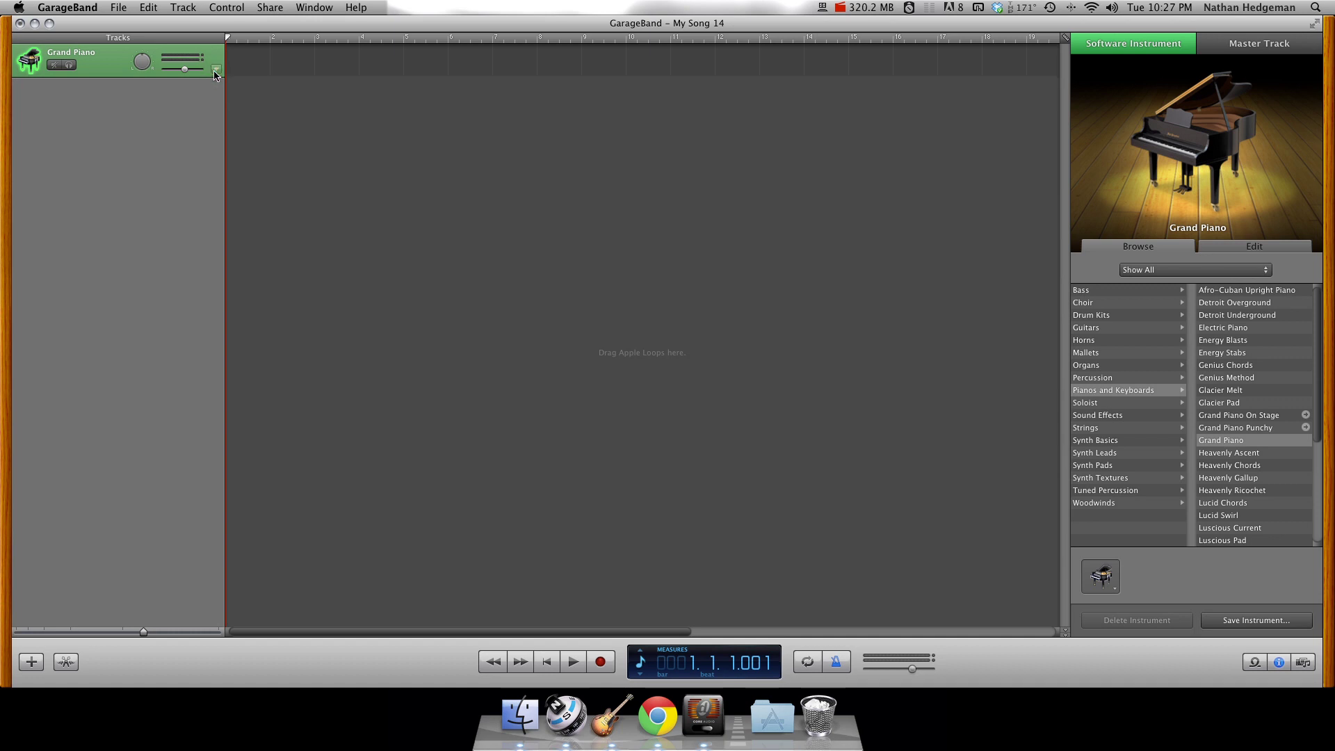
click(69, 66)
click(53, 66)
click(52, 67)
drag(425, 78, 669, 121)
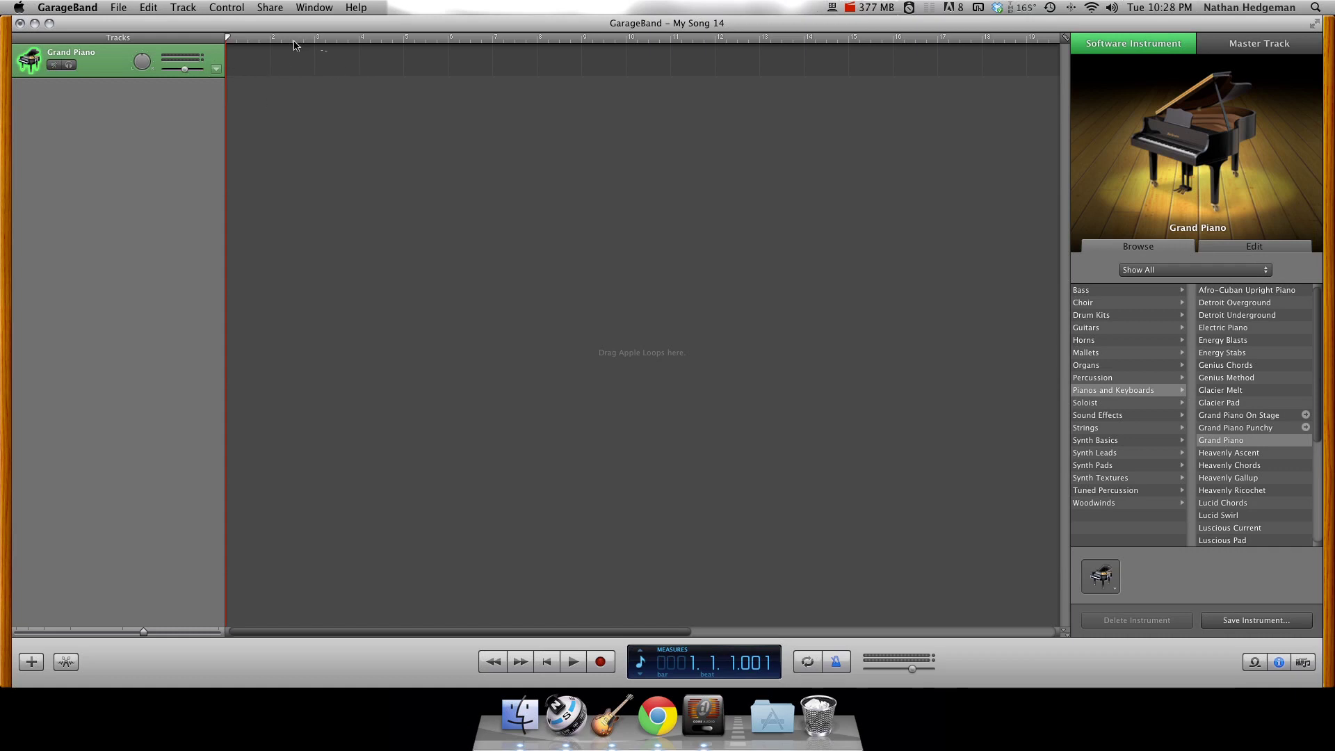
Play the empty timeline from measure 4 for about one measure and return the playhead to the beginning.
click(240, 38)
drag(240, 39, 356, 42)
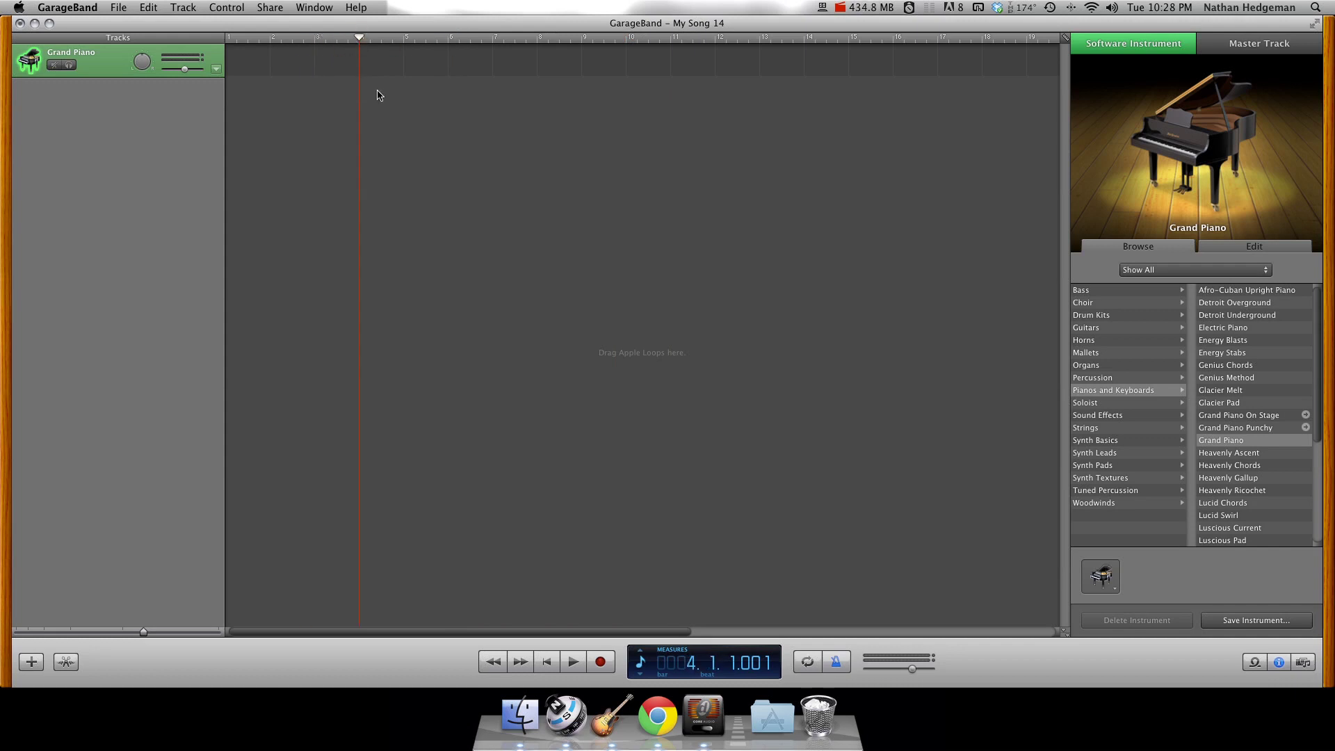
key(space)
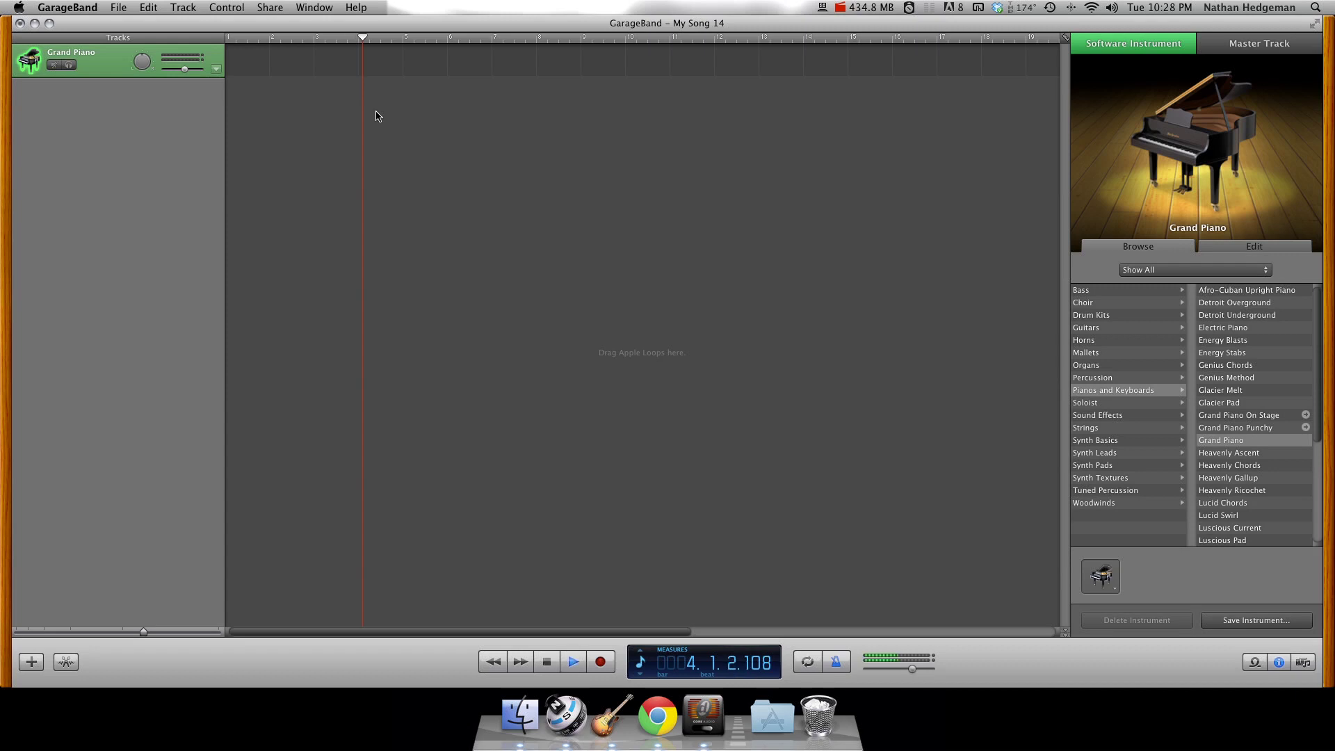
key(space)
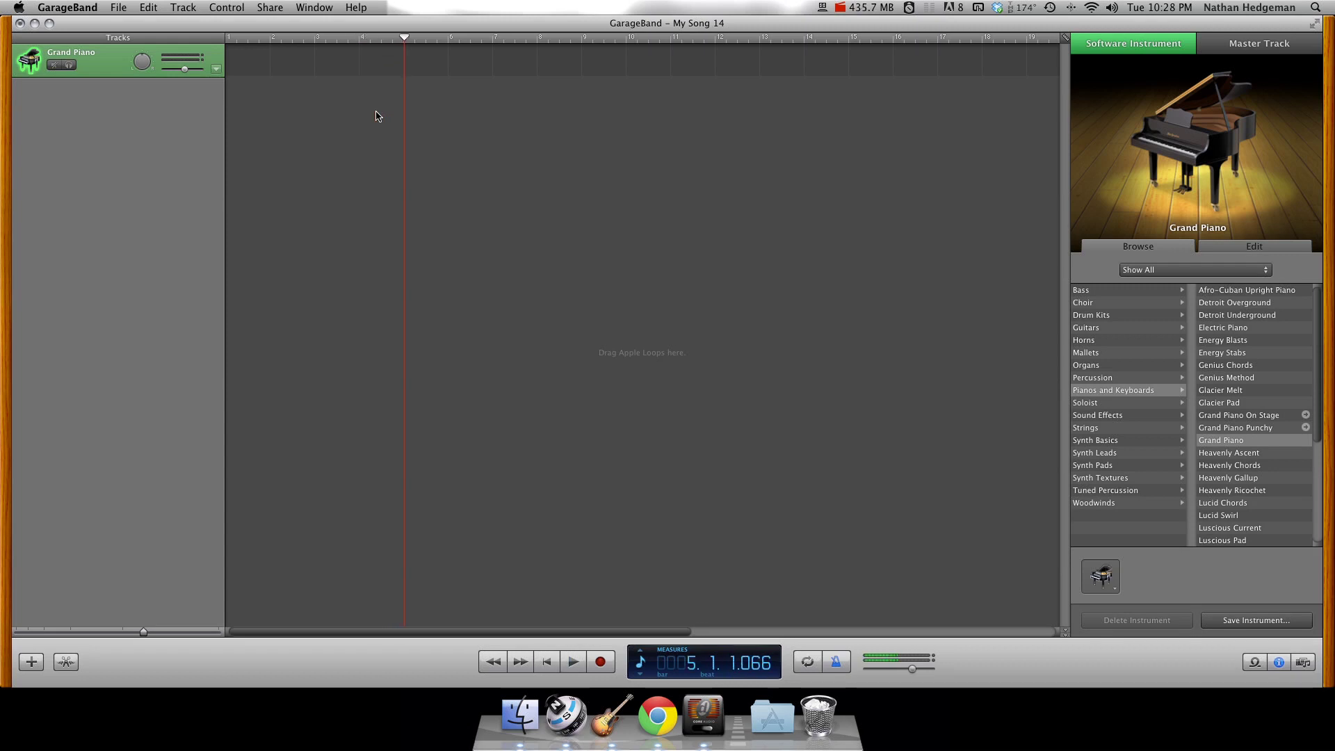
drag(405, 39, 227, 42)
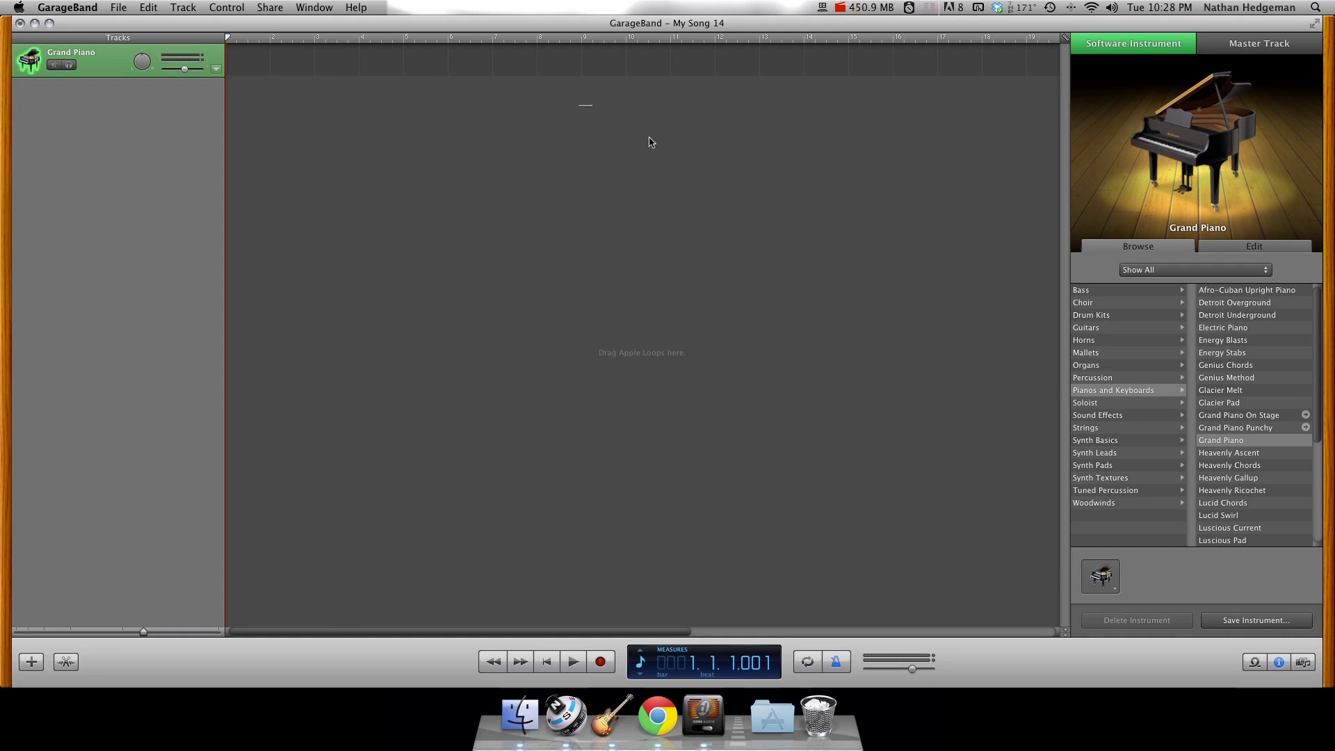
Change the Grand Piano track's instrument to Jazz Organ from the Organs category.
mouse_move(1106, 80)
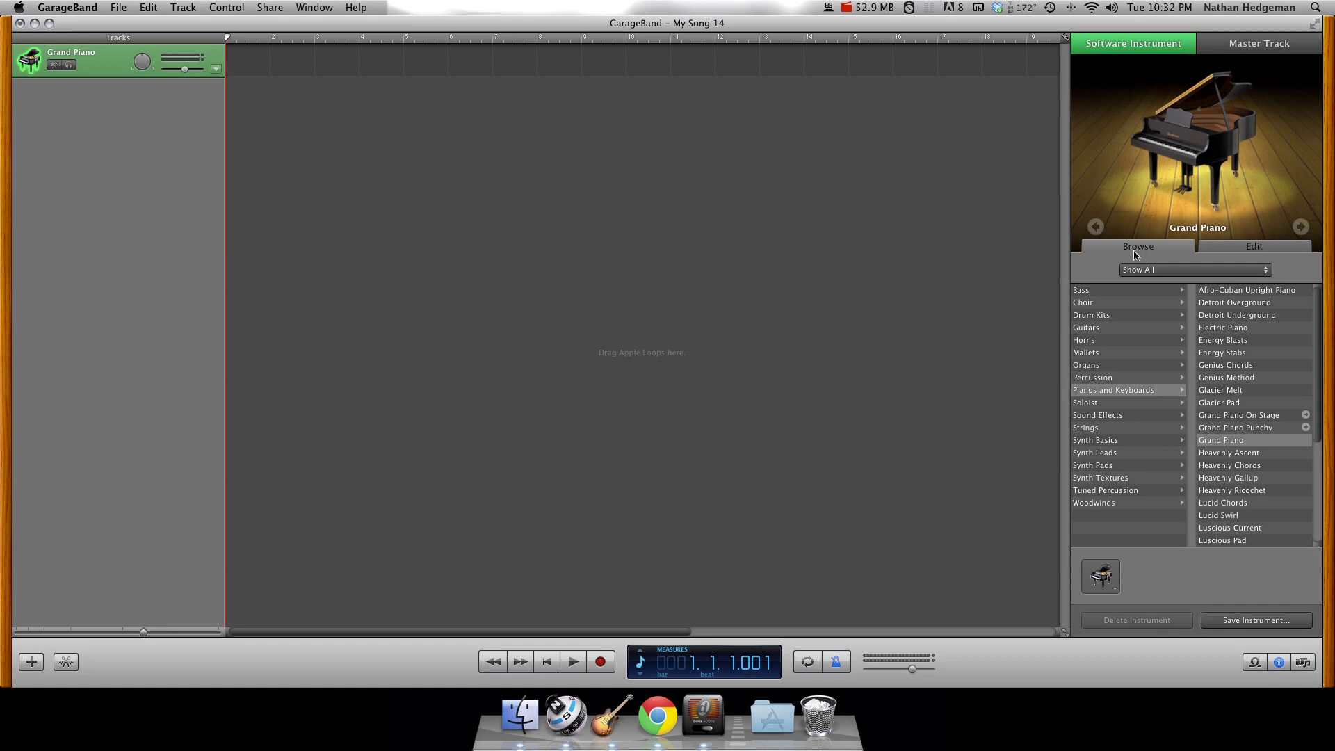
click(1123, 391)
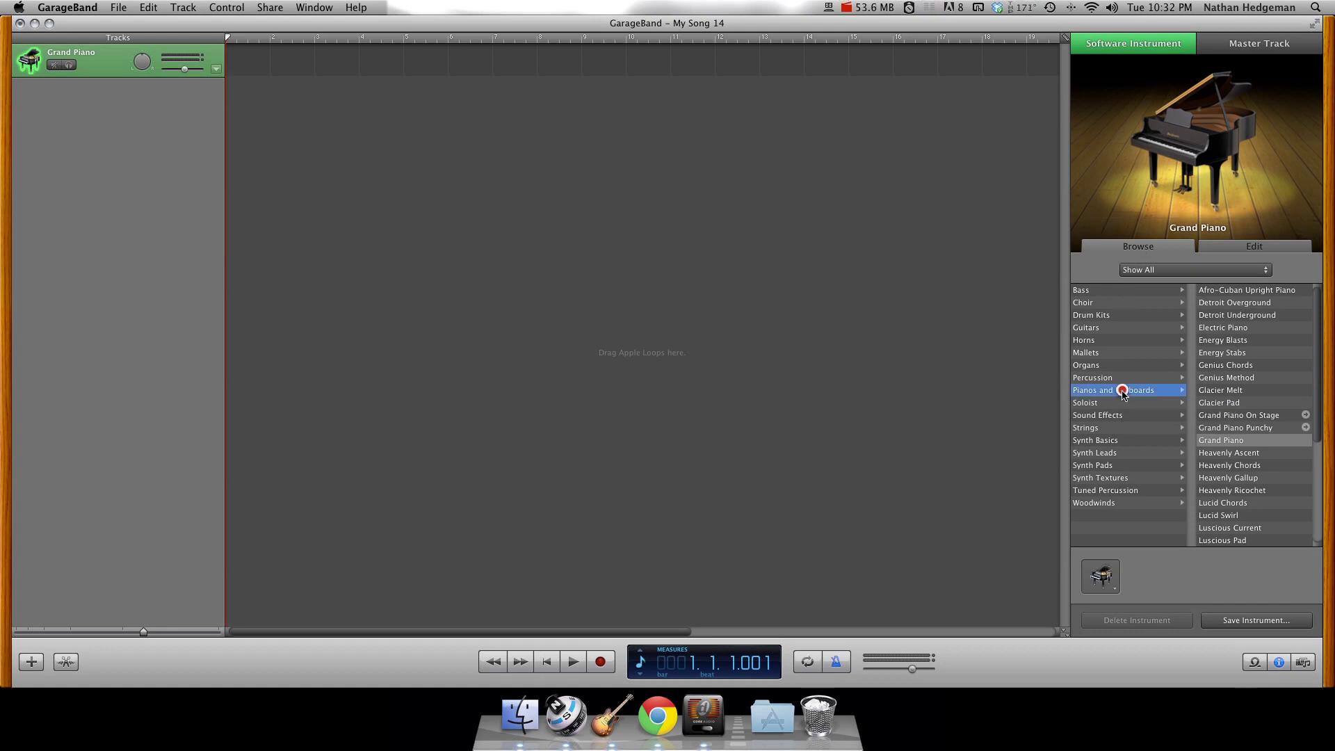
click(1229, 443)
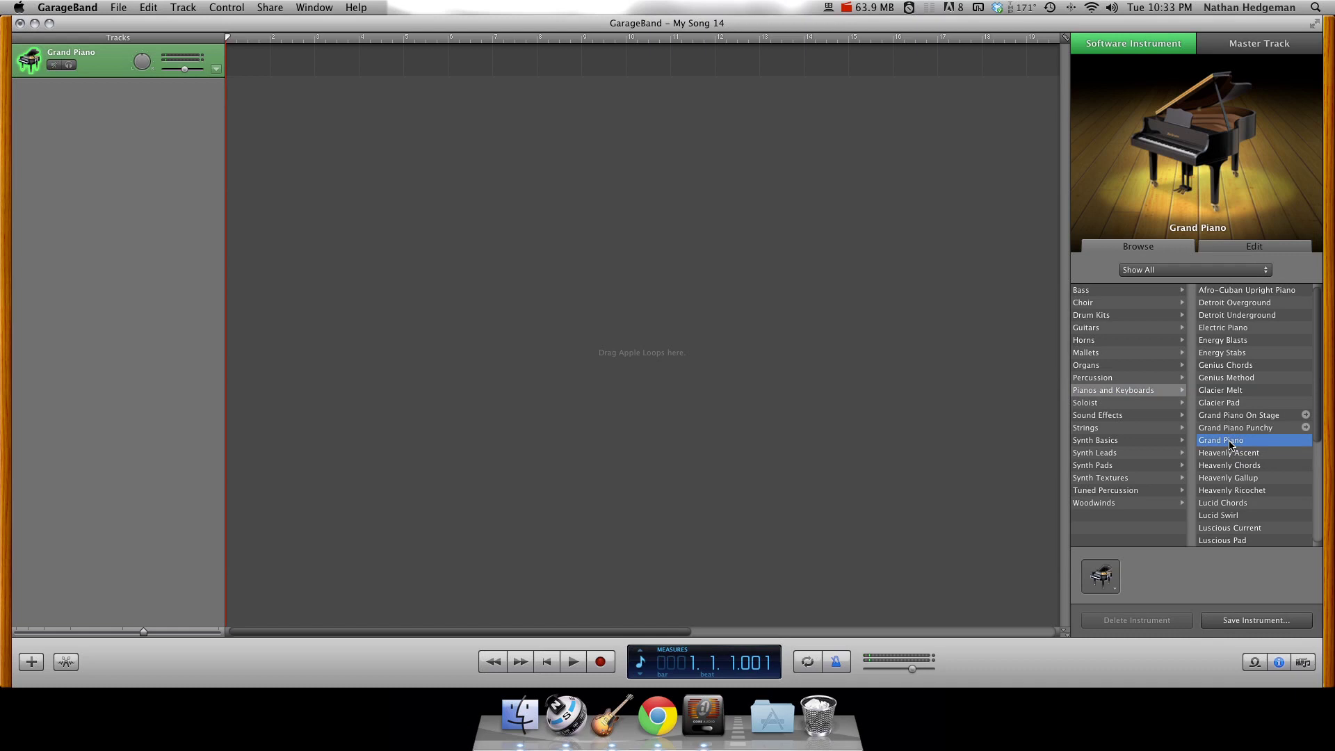
click(1117, 366)
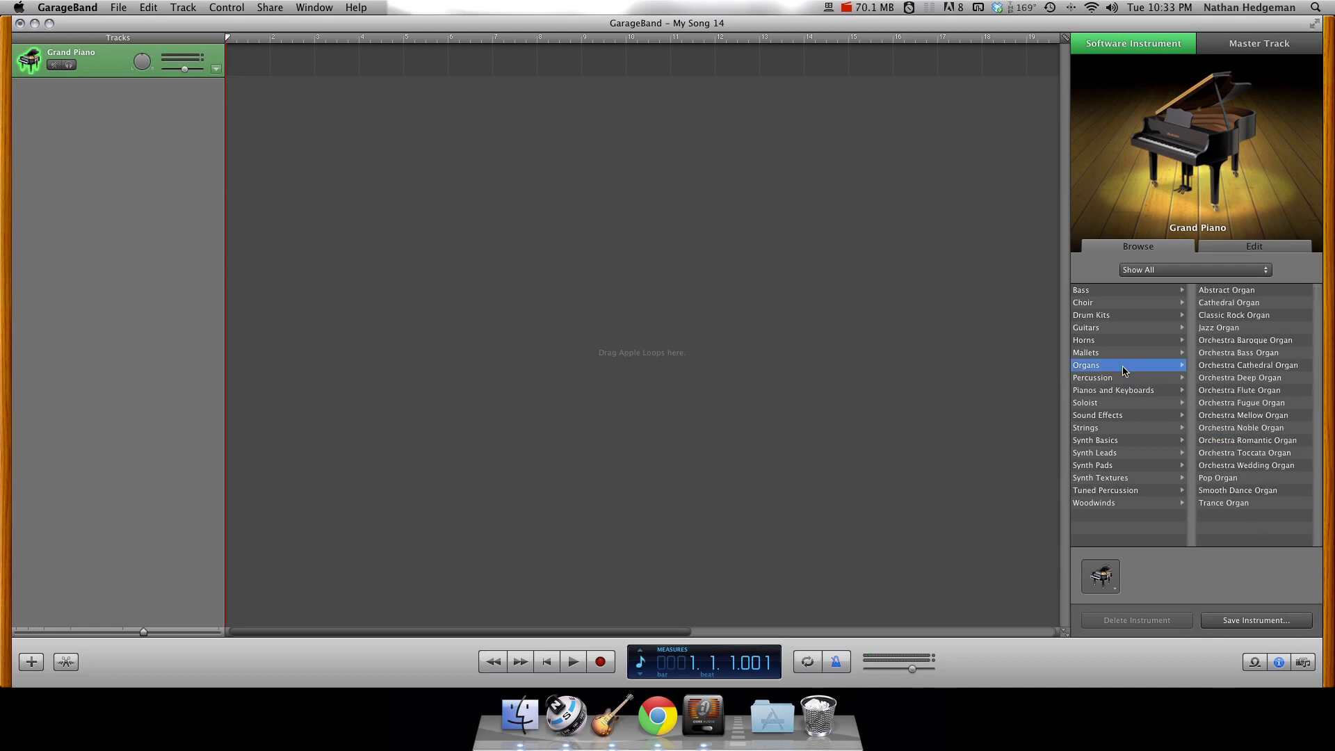
click(1221, 329)
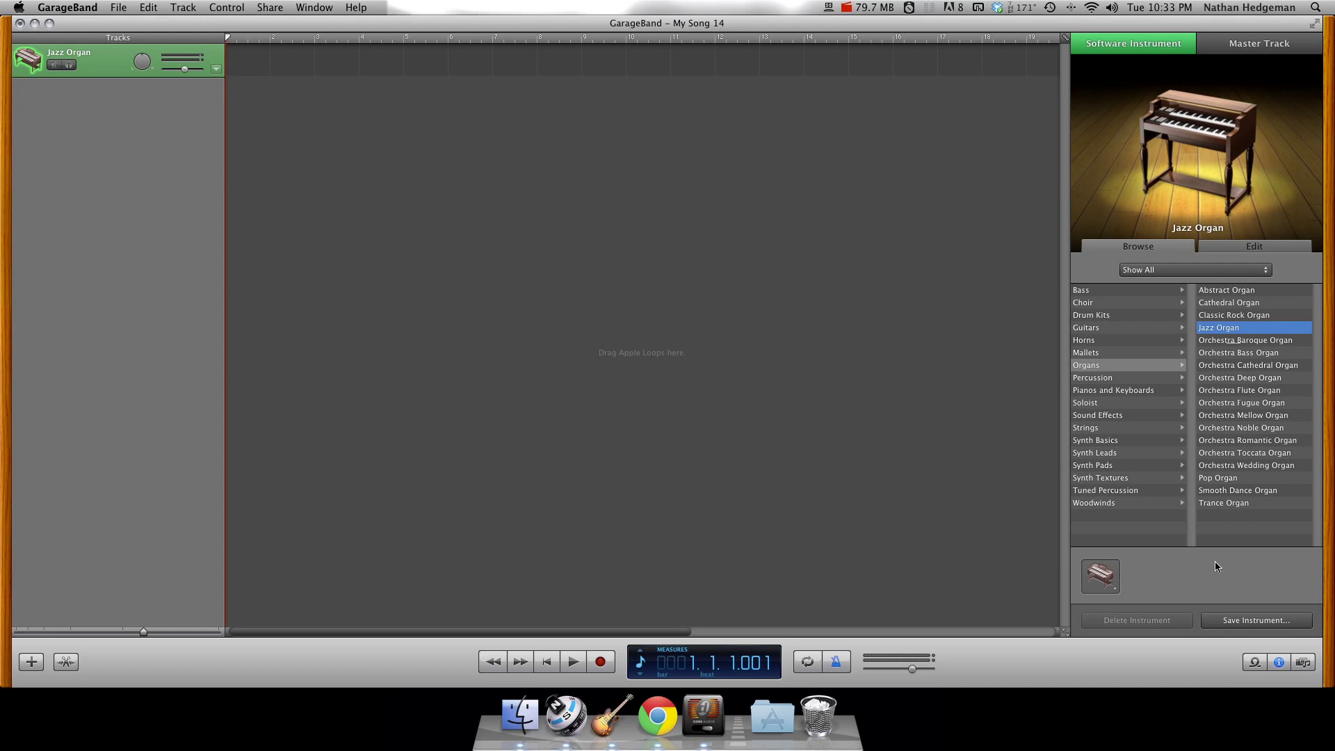
Change the Jazz Organ's sound generator to Piano with the Grand Piano preset.
click(1245, 247)
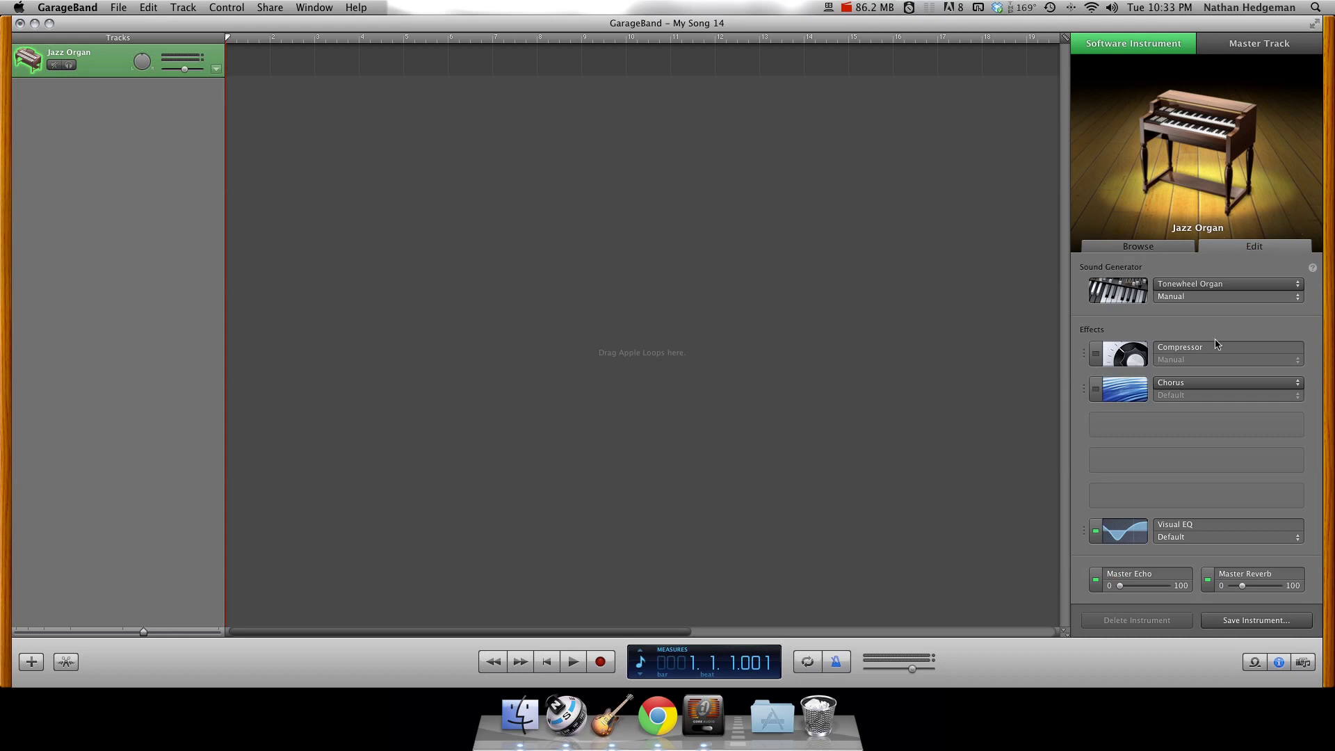
click(1209, 289)
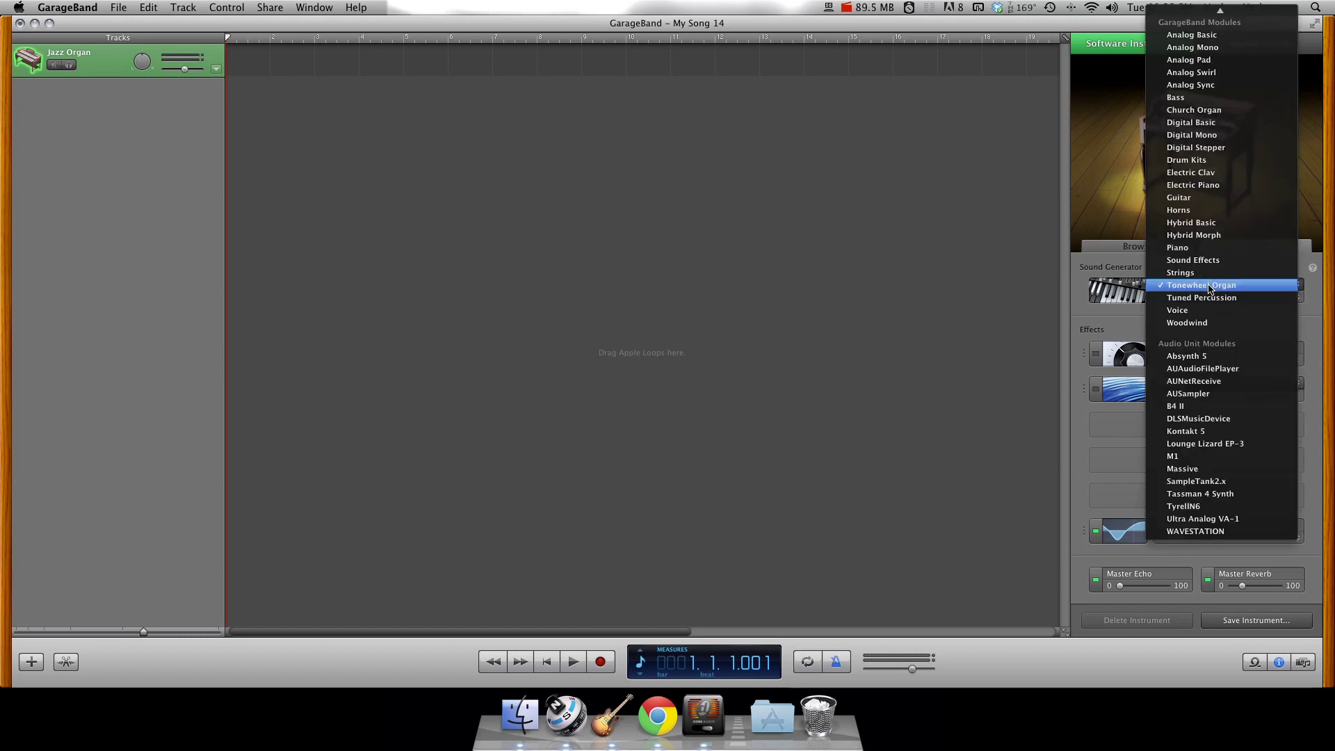
click(1205, 258)
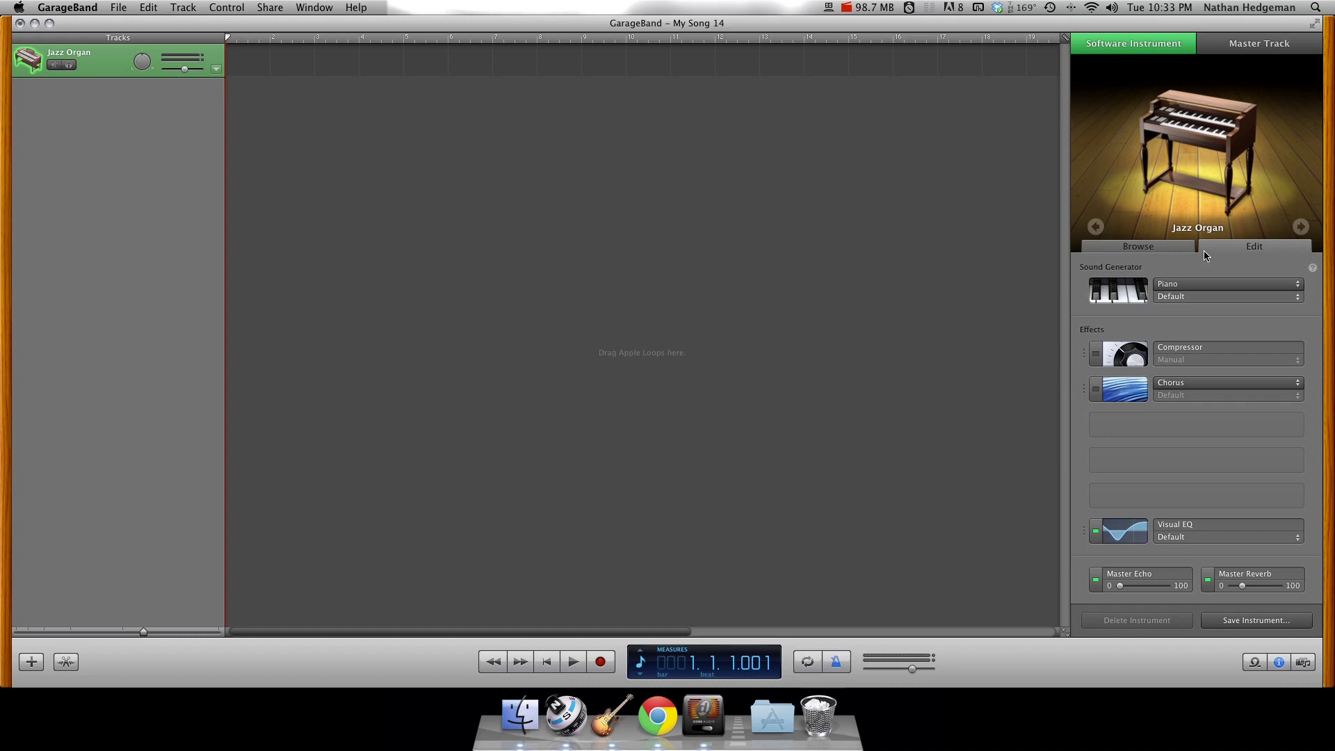
click(1194, 303)
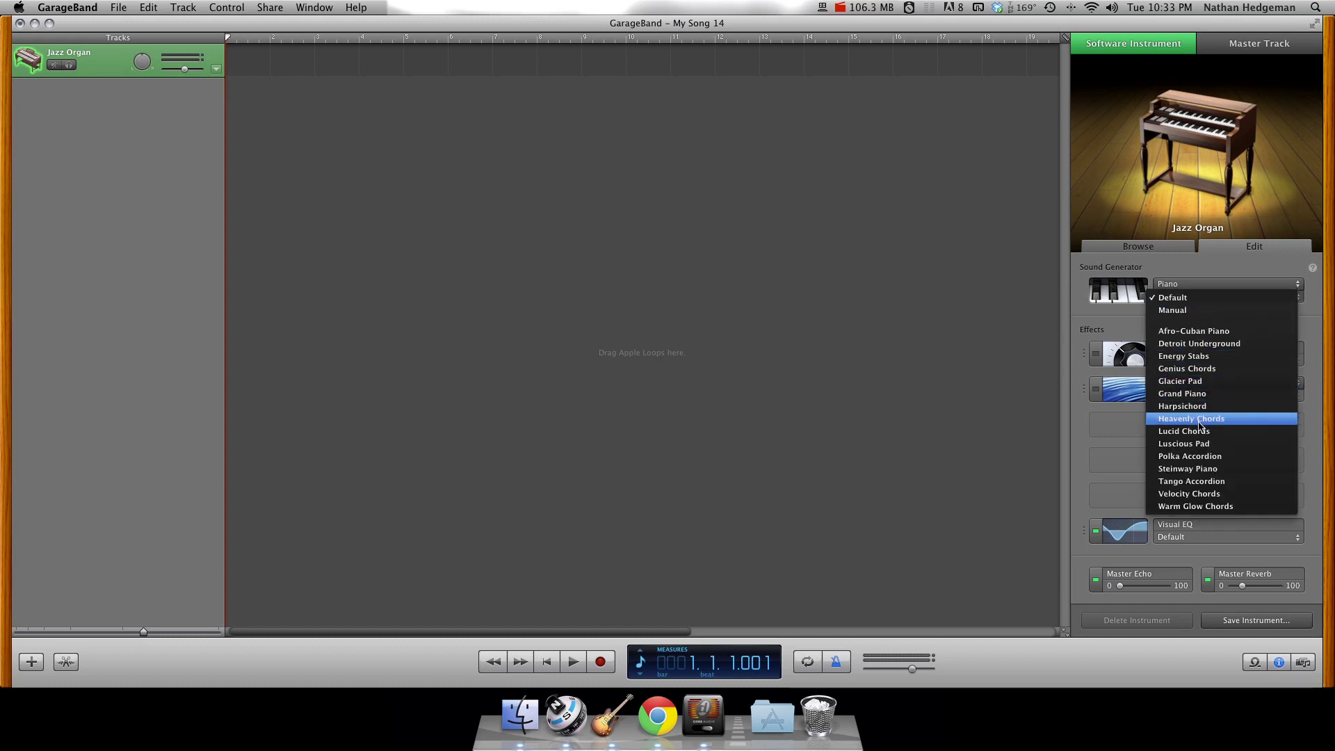
click(1195, 396)
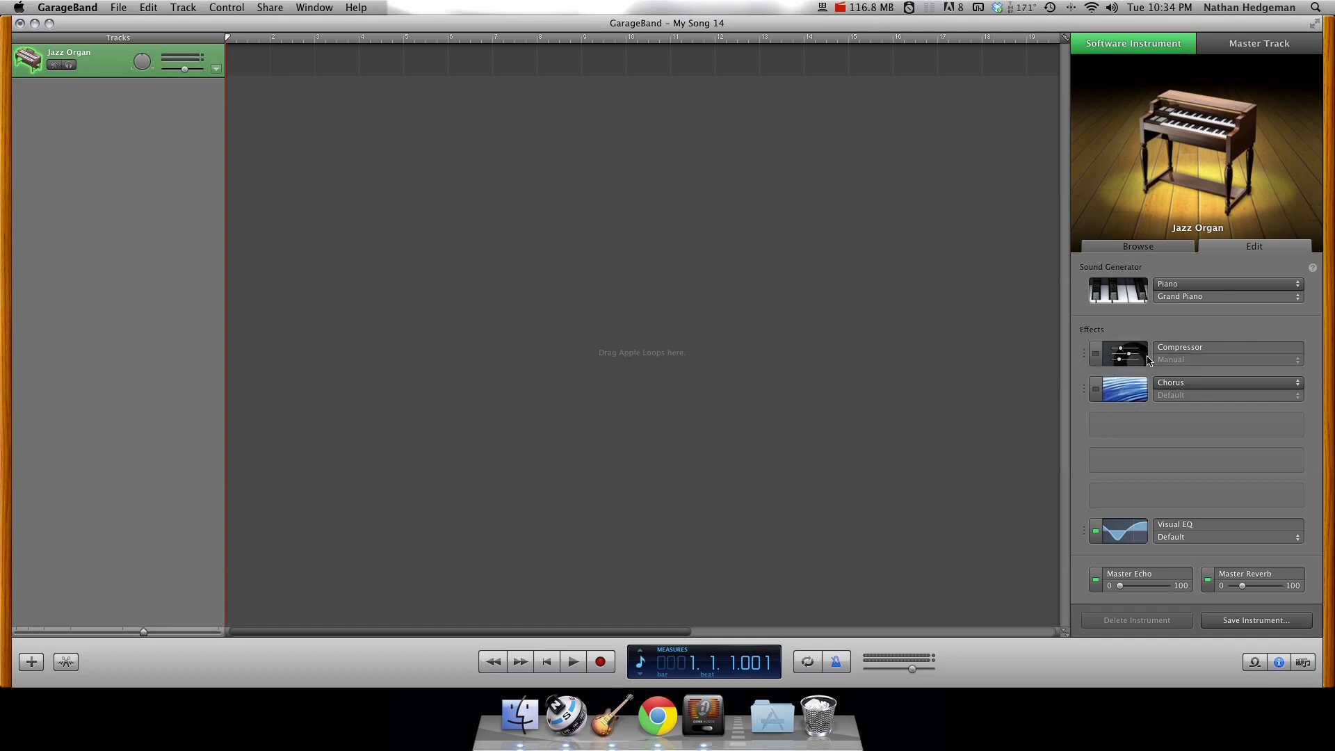
Replace the instrument's Chorus effect with Amp Simulation and clear that effect slot to None.
click(1194, 347)
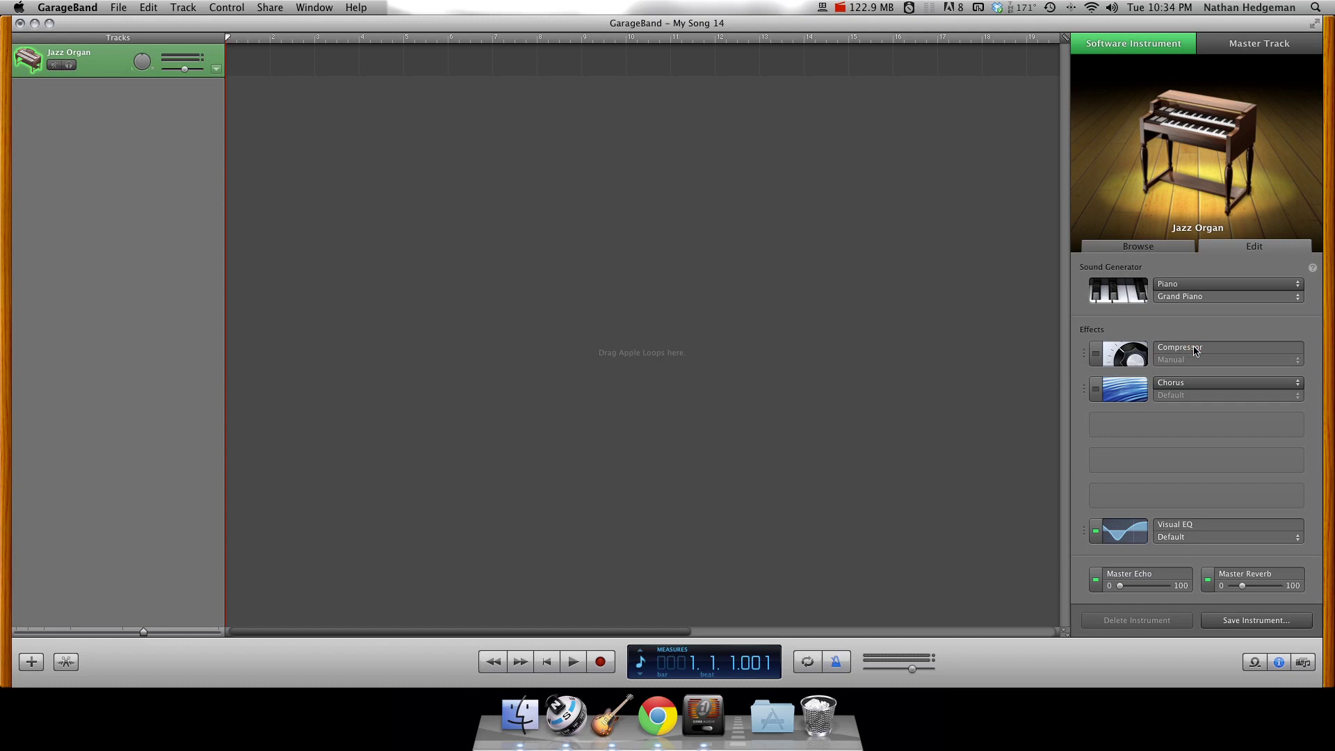
click(1195, 348)
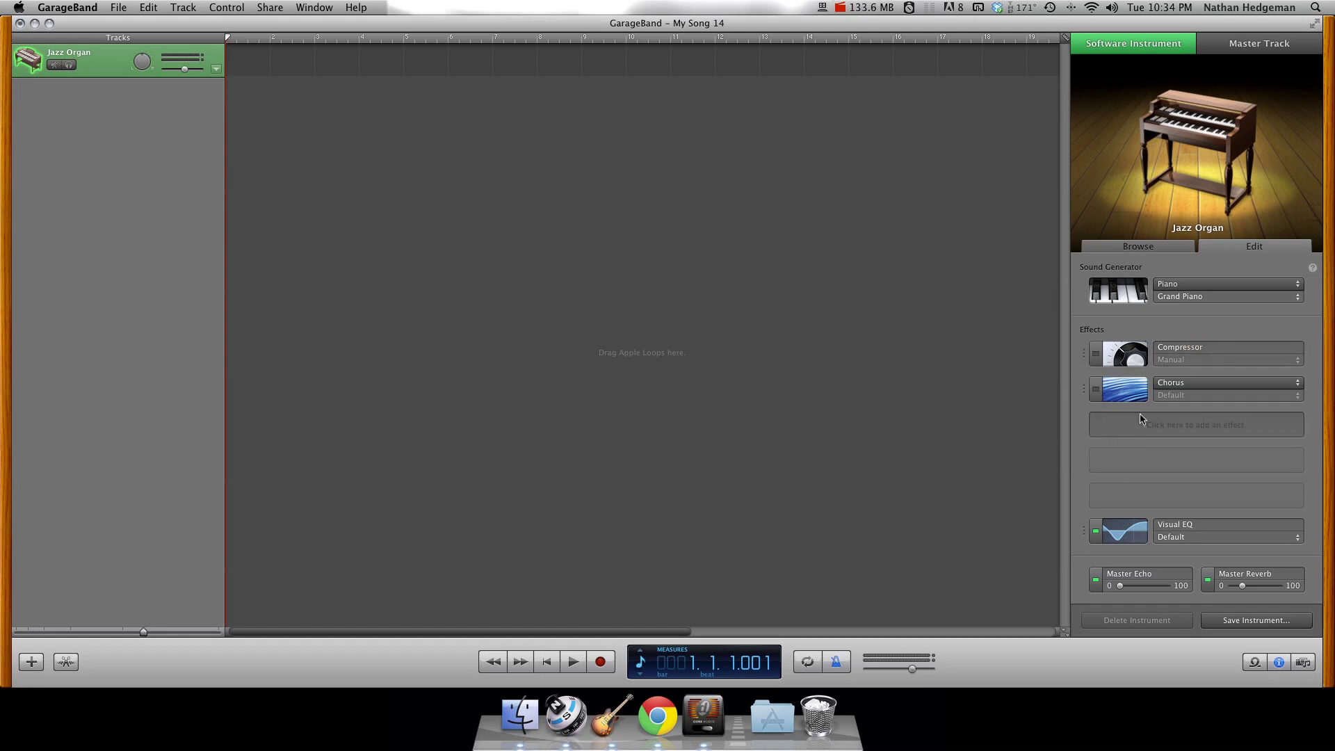
click(1187, 385)
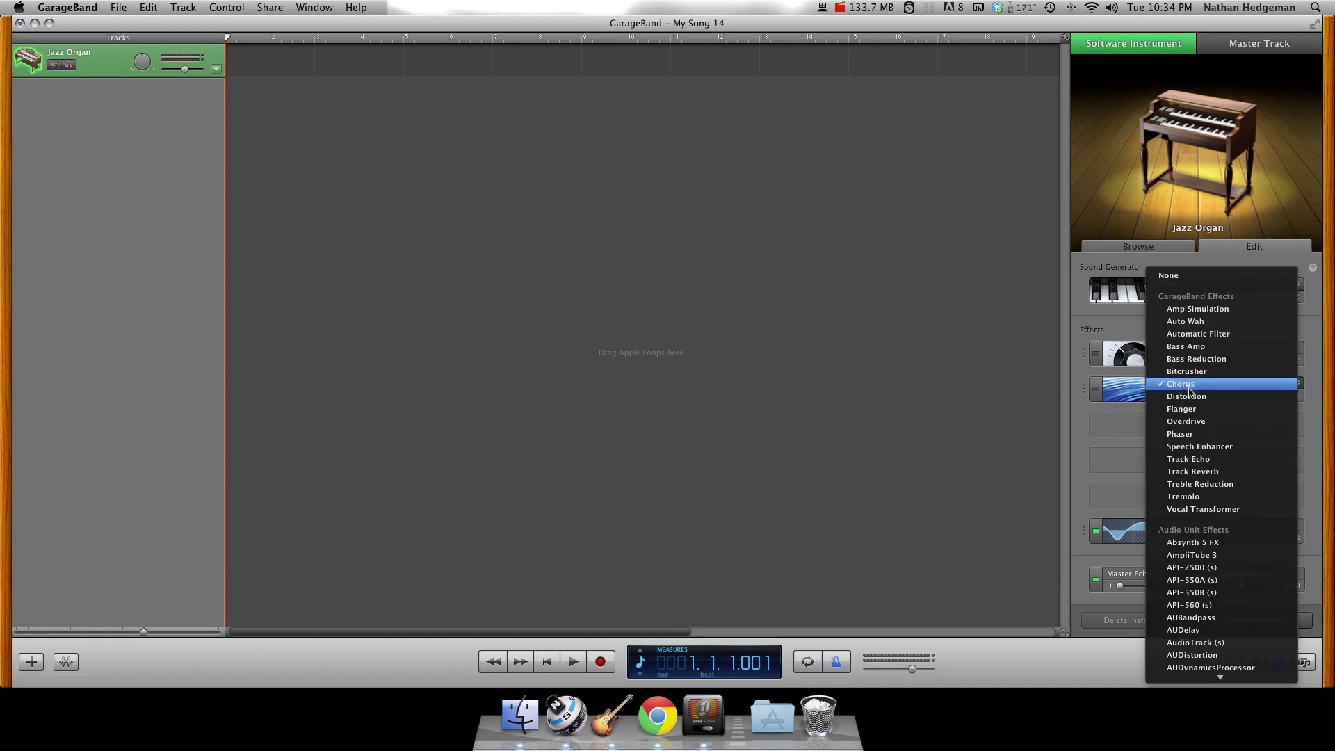
key(Escape)
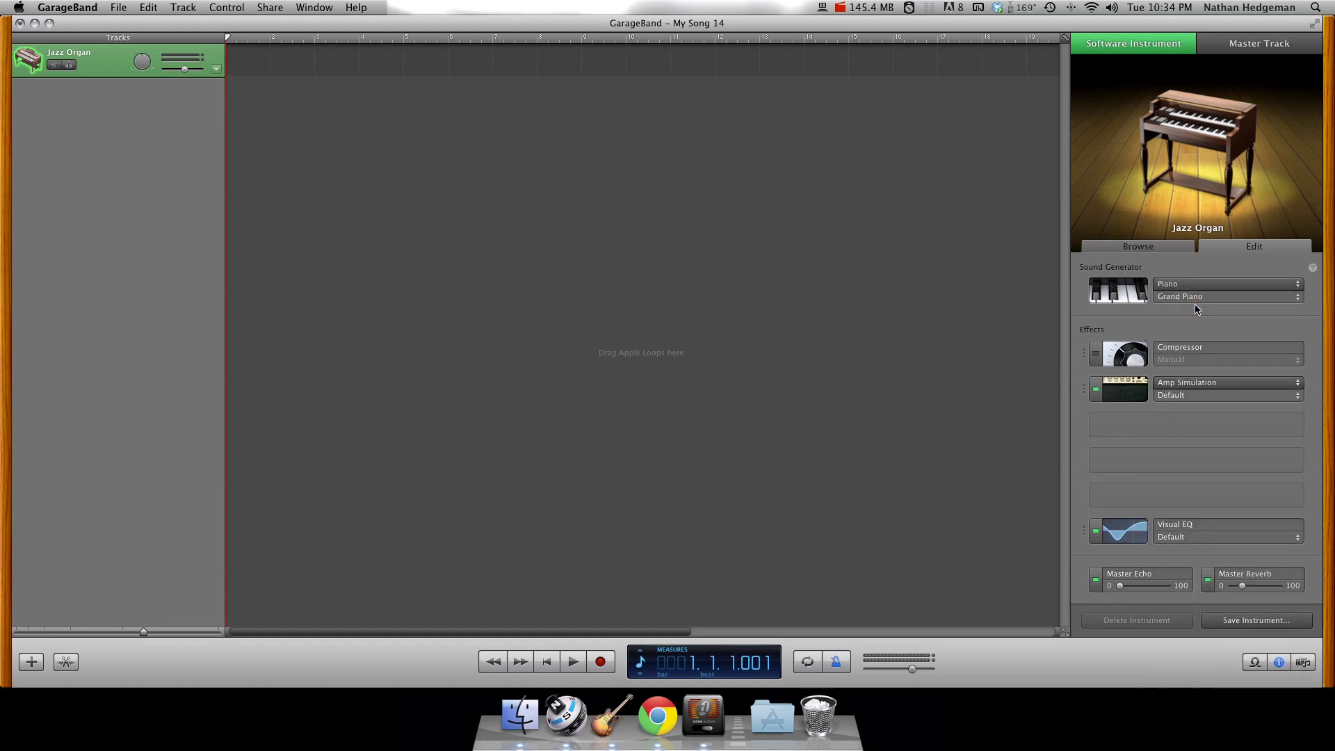
click(1186, 384)
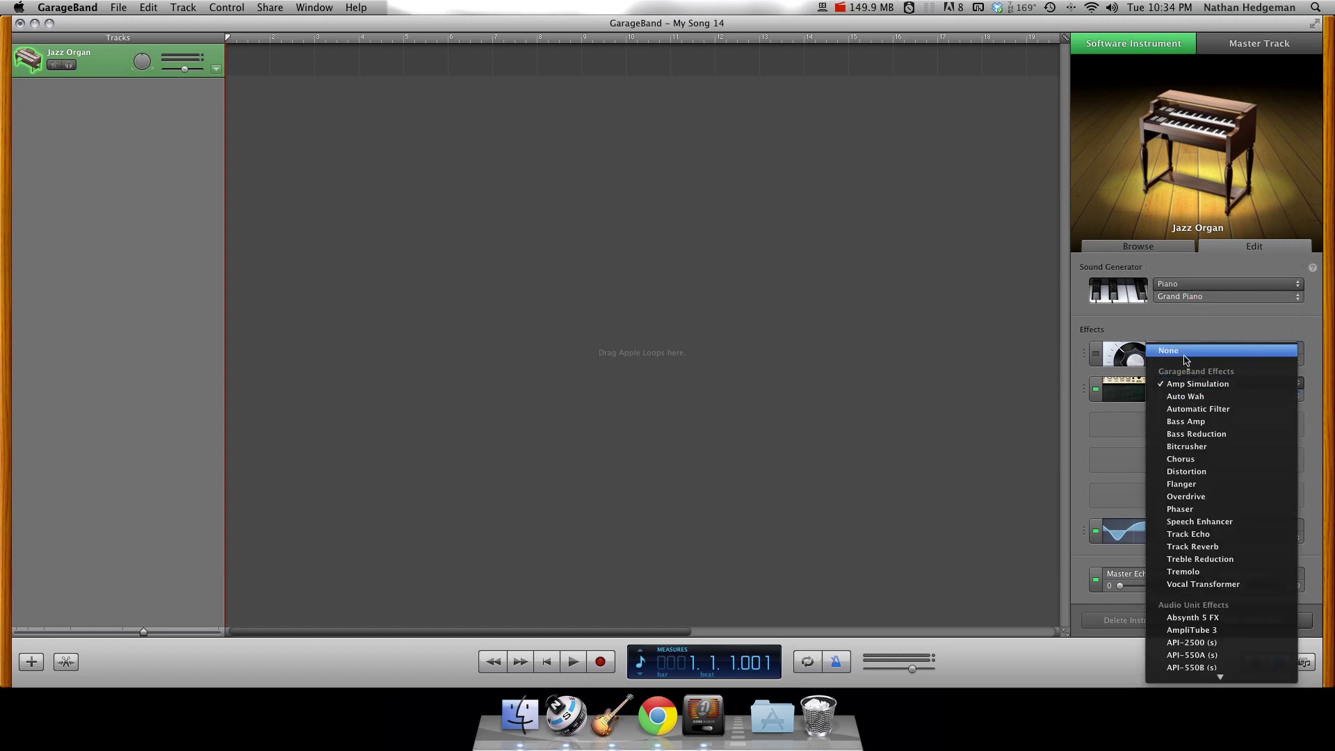
click(1186, 354)
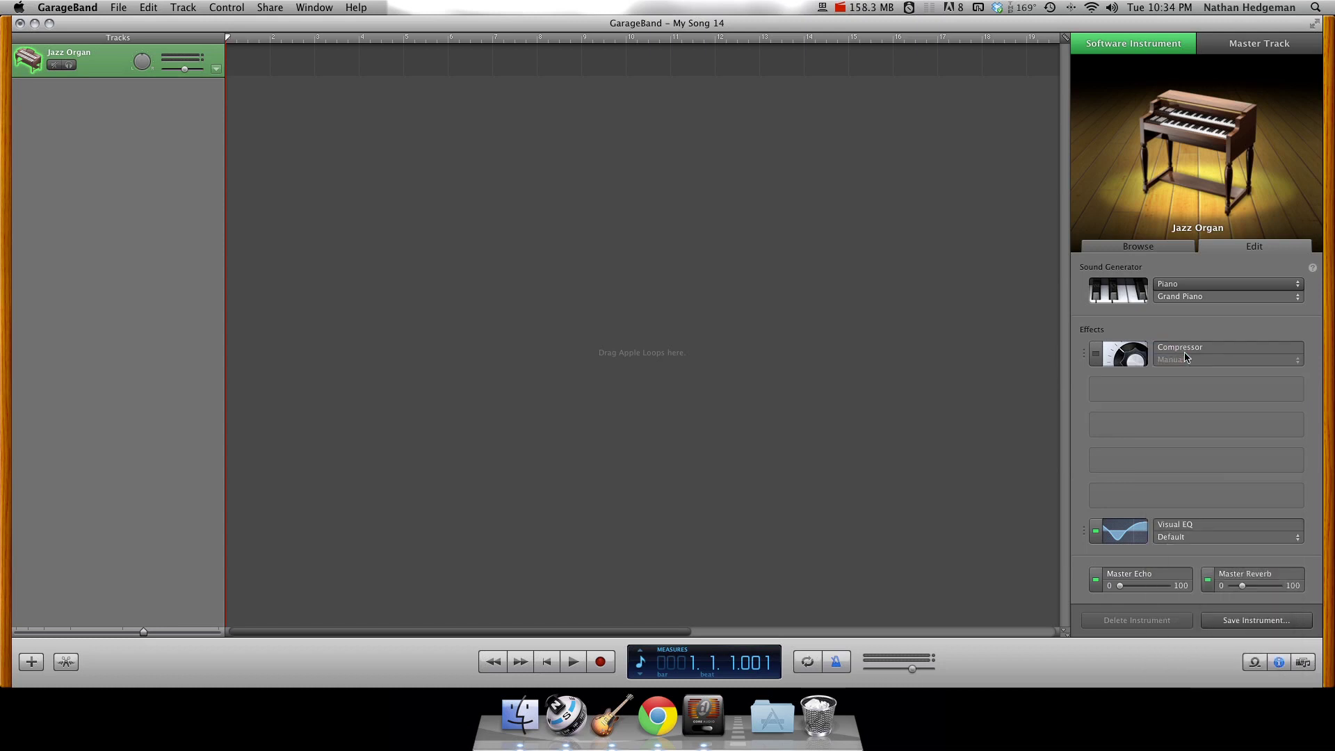
Examine the GarageBand and Audio Unit effects available for the empty slot below the Compressor.
click(1182, 390)
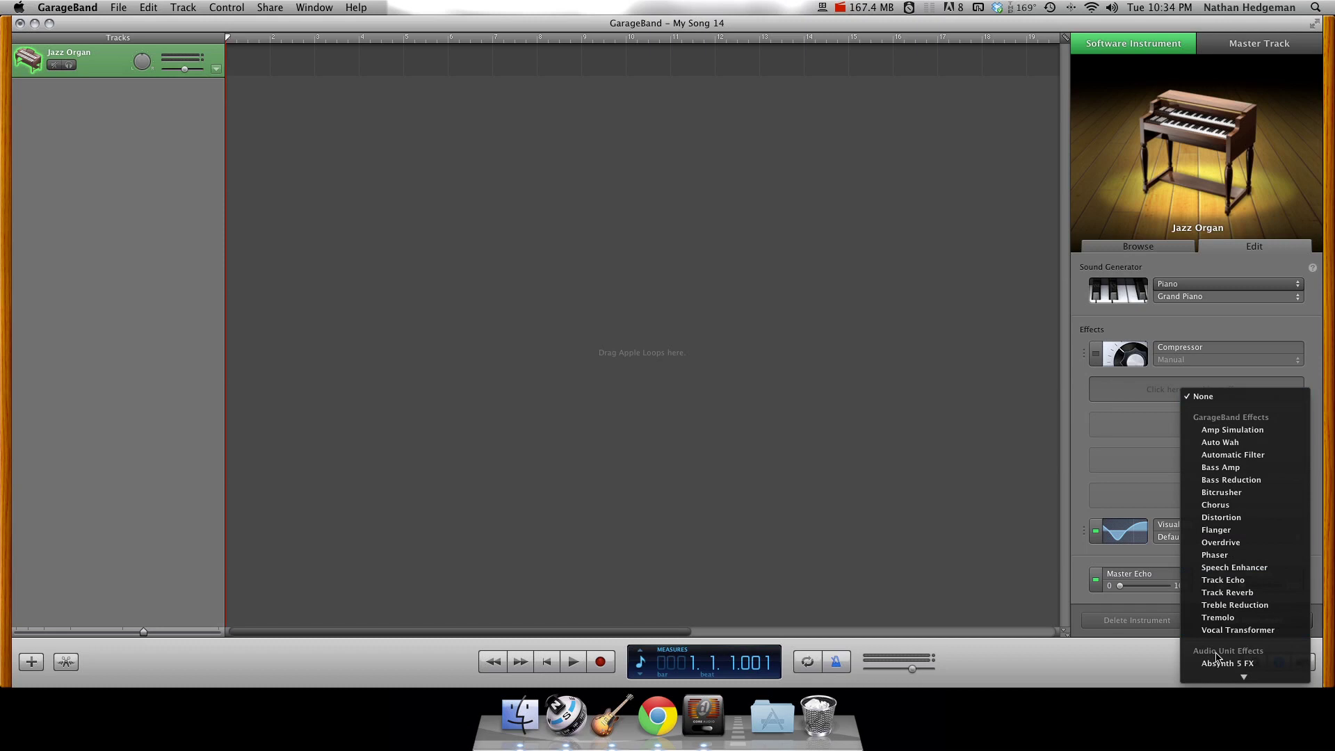
mouse_move(1217, 675)
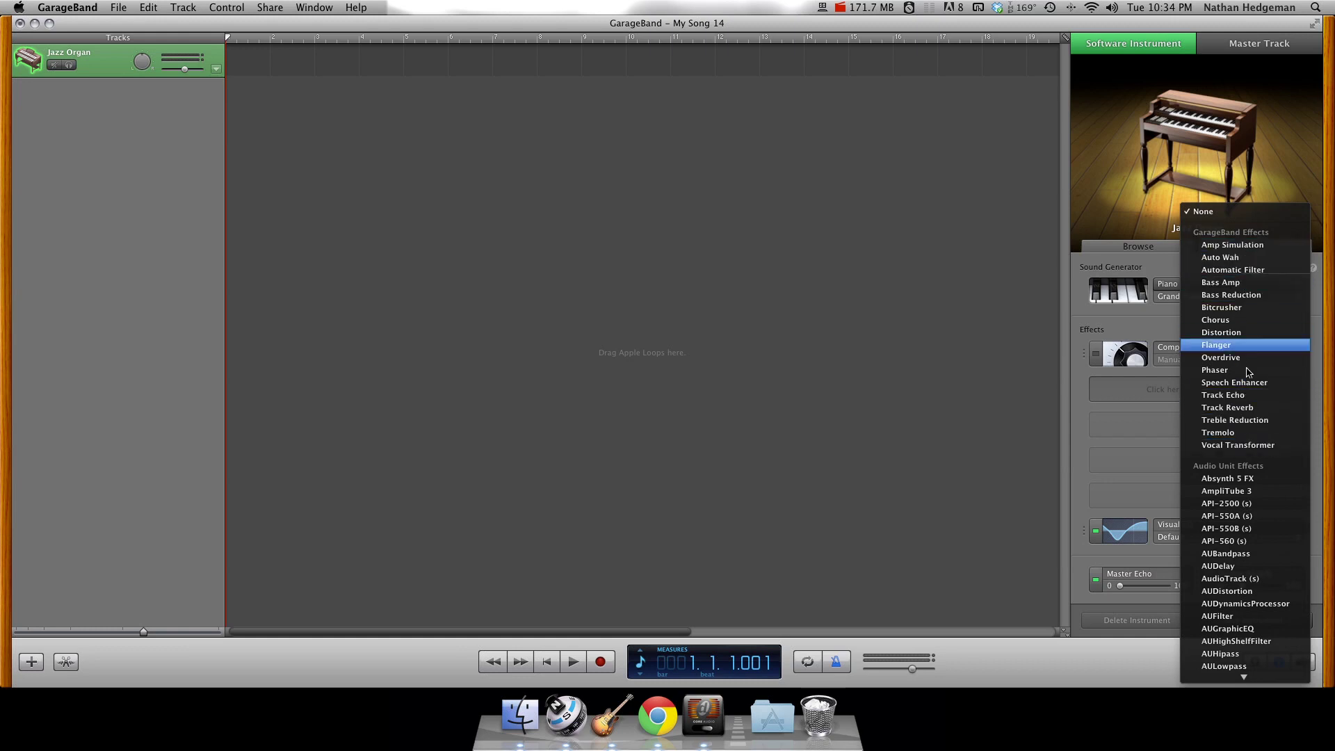
click(1079, 402)
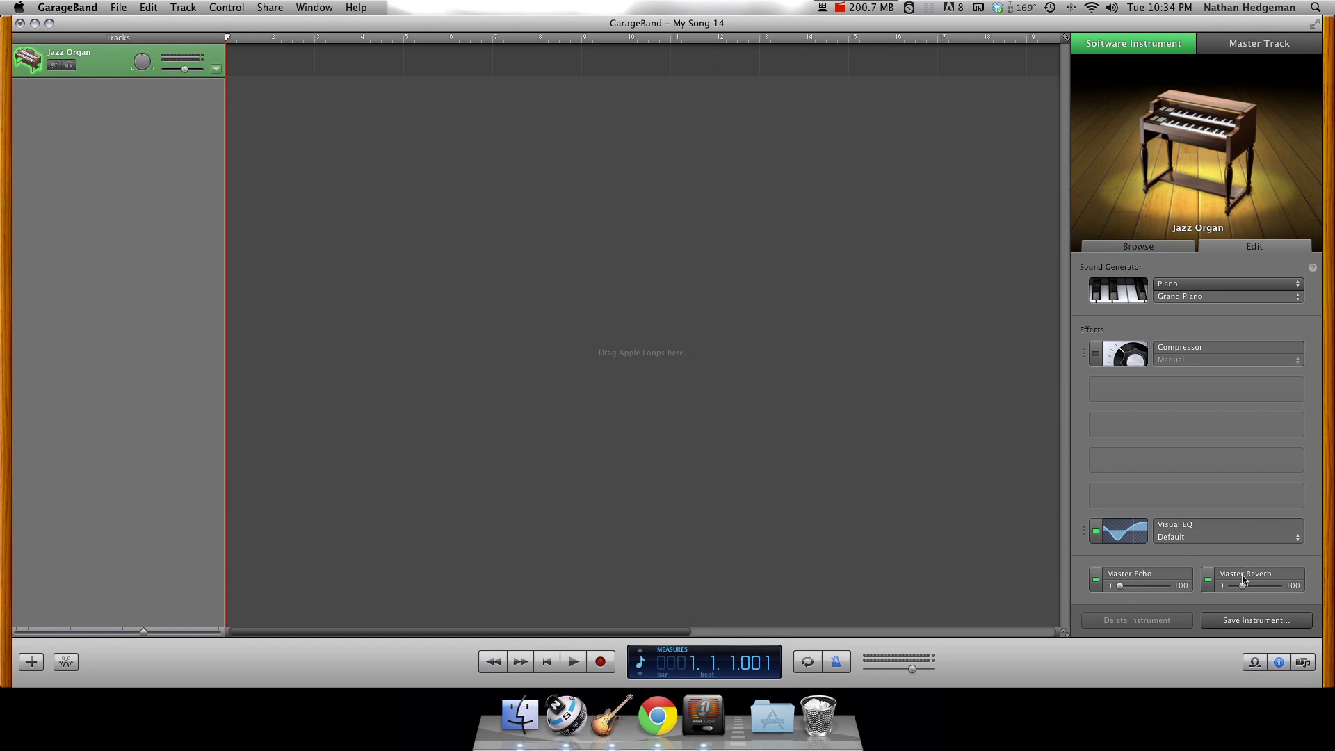
Raise the Jazz Organ's Master Echo to about midway, return it to near 0, and adjust the Master Reverb level.
click(1132, 576)
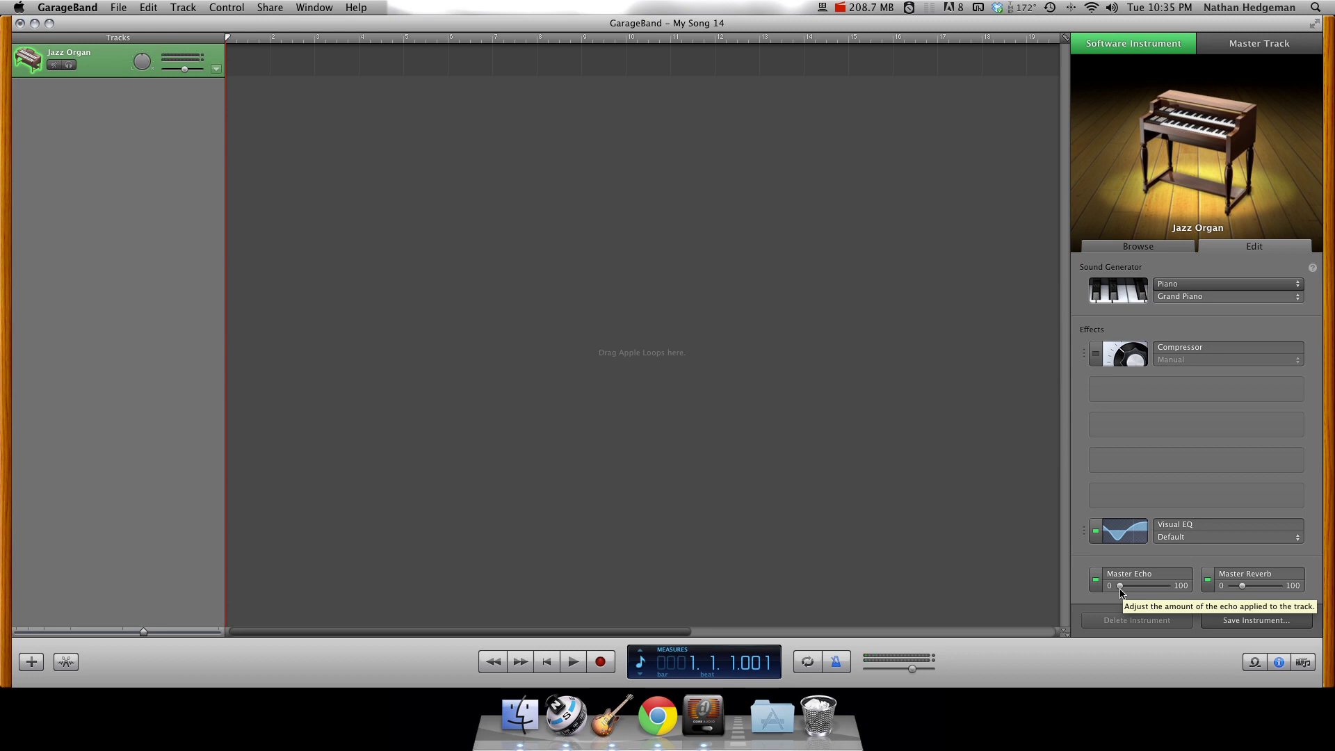
drag(1121, 590, 1148, 592)
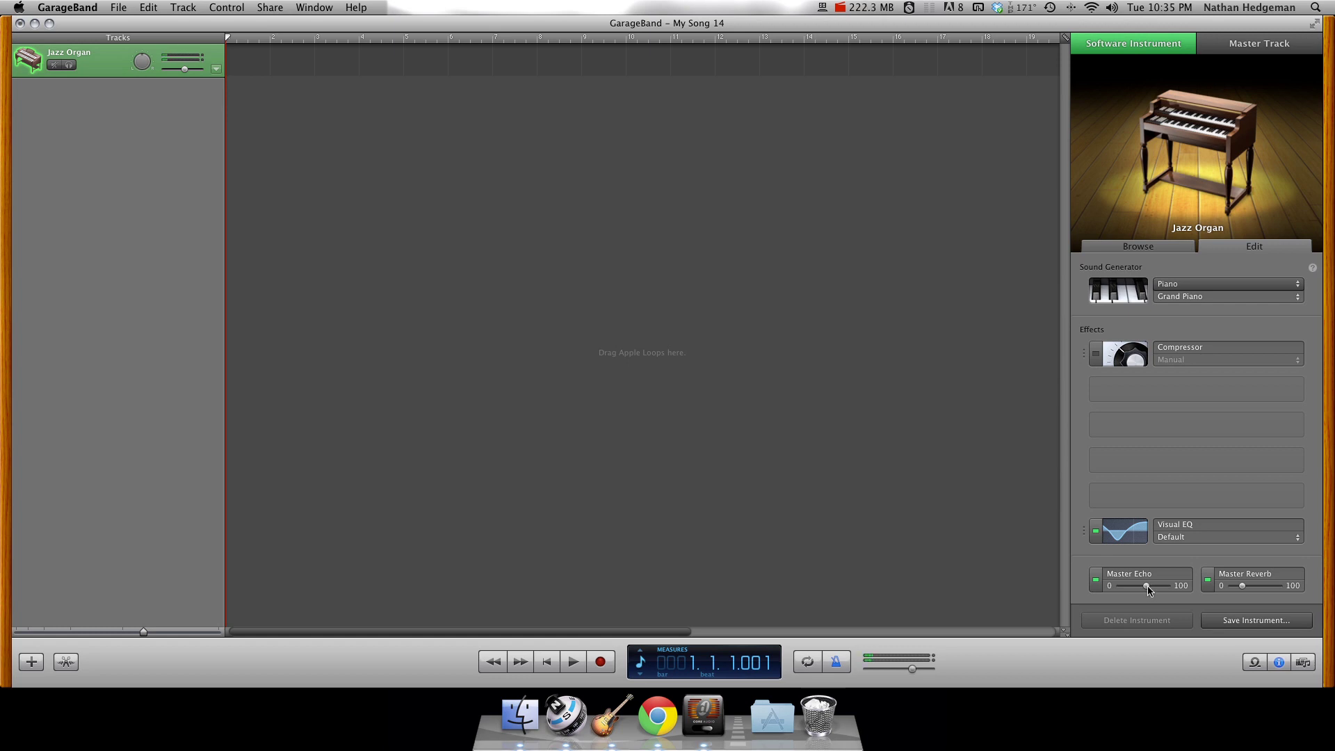
drag(1149, 591, 1122, 592)
mouse_move(1247, 589)
mouse_down()
mouse_move(1266, 590)
mouse_move(1239, 593)
mouse_up()
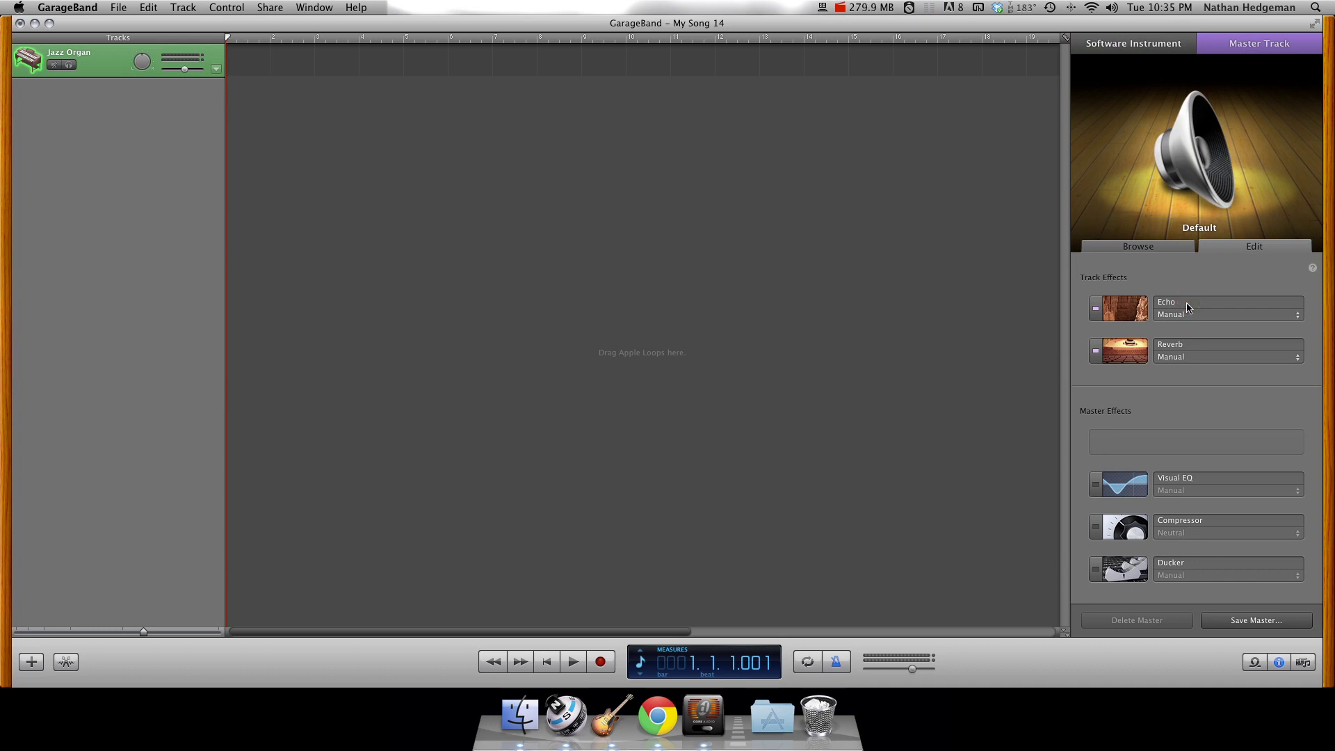
Examine the detailed settings of the master track's Echo effect and close them.
click(1127, 313)
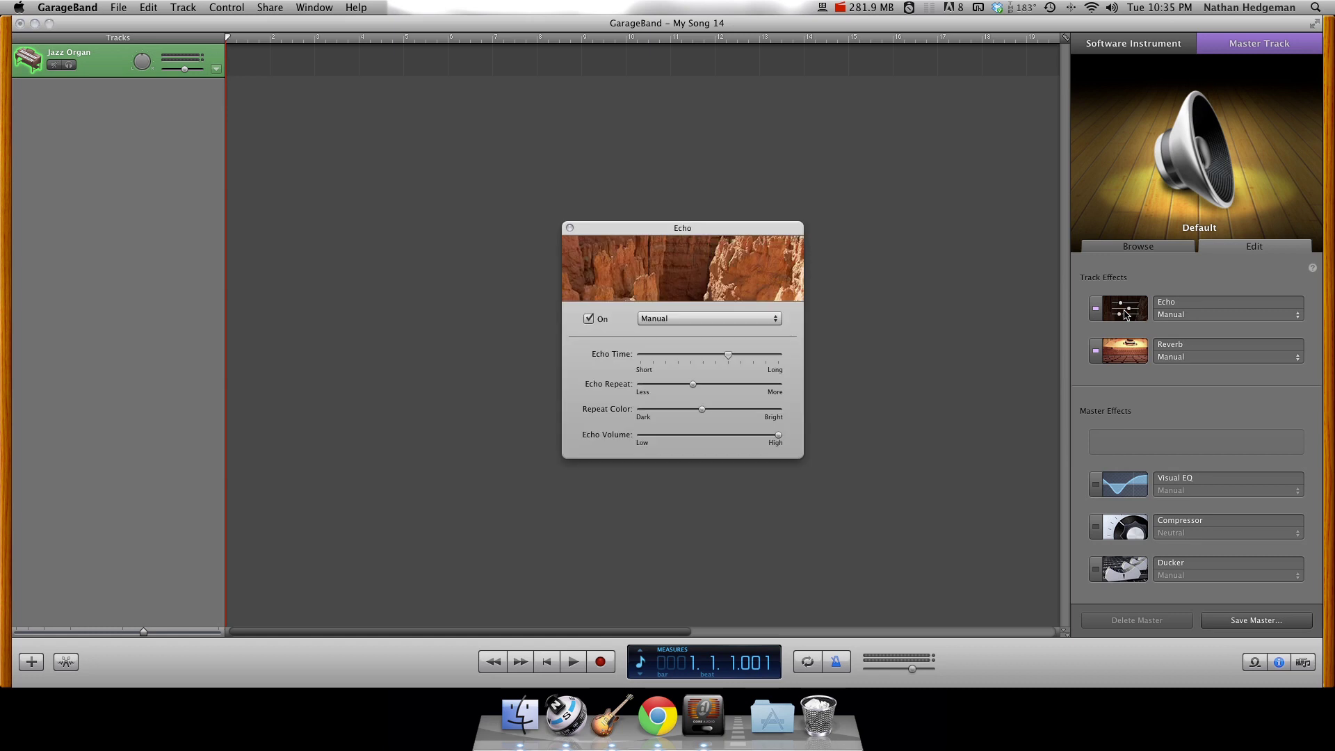
drag(716, 230, 880, 233)
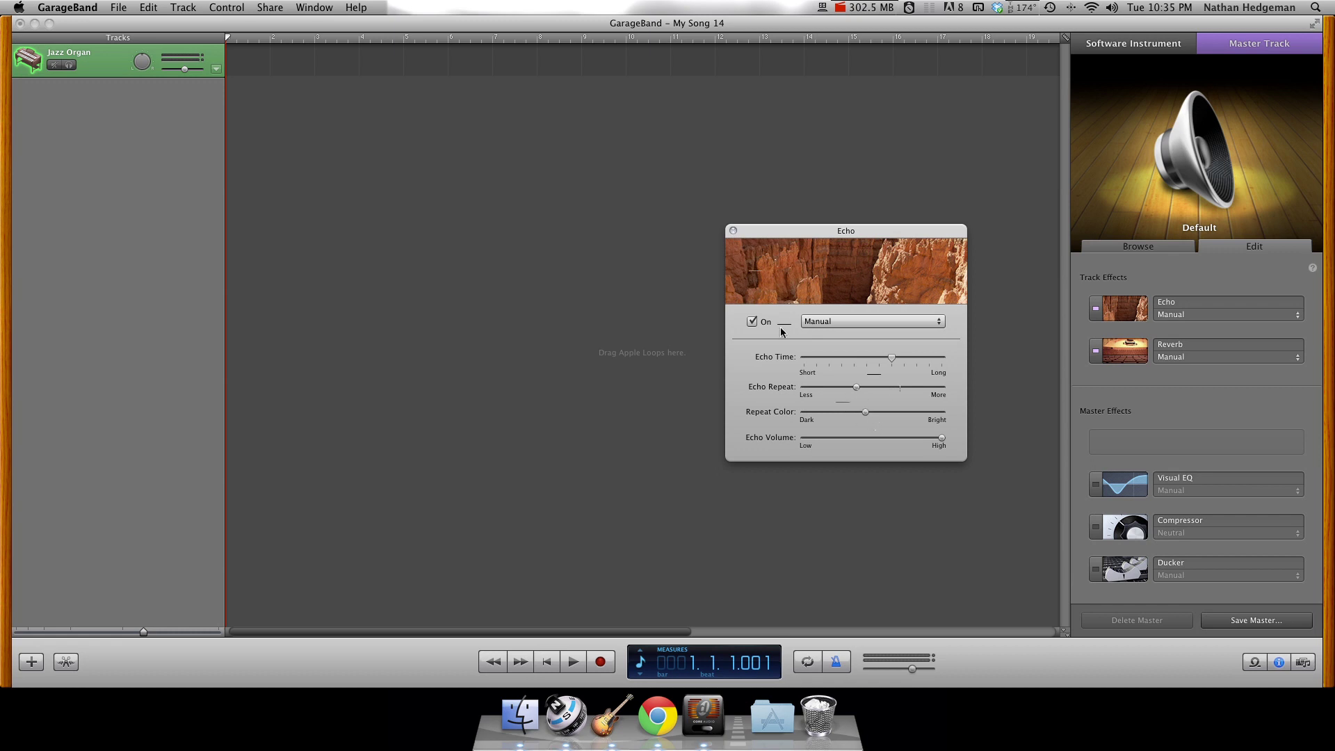
click(734, 231)
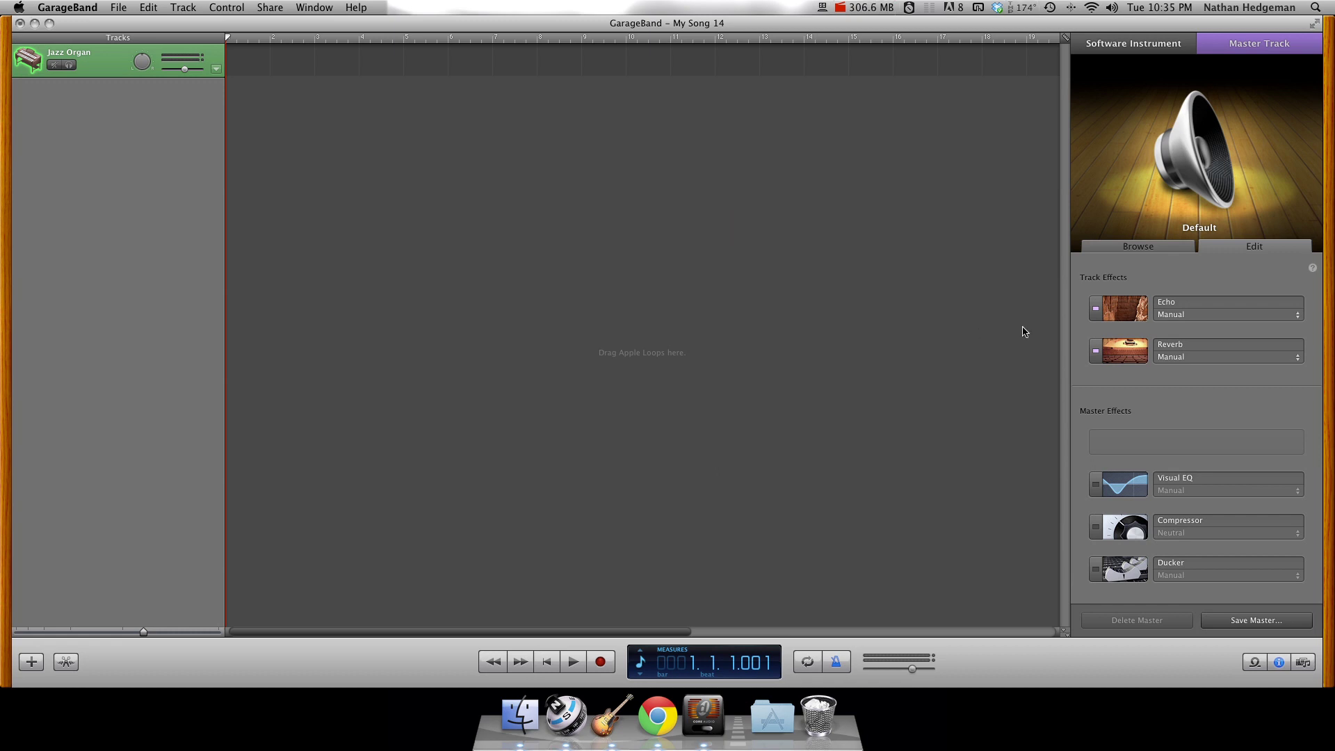
Try the Dark Eight Note Echo preset on the master track's Echo effect and set it to Default.
click(1177, 316)
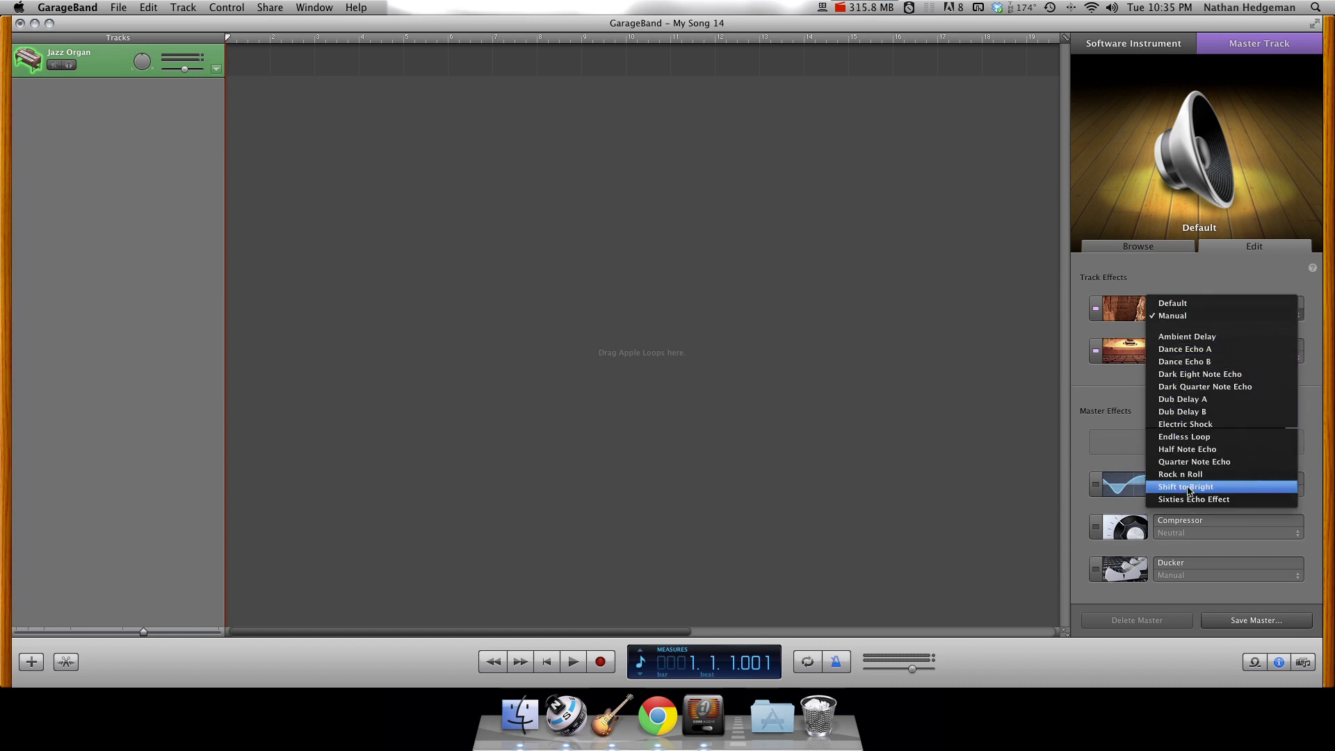
click(1154, 375)
click(1190, 316)
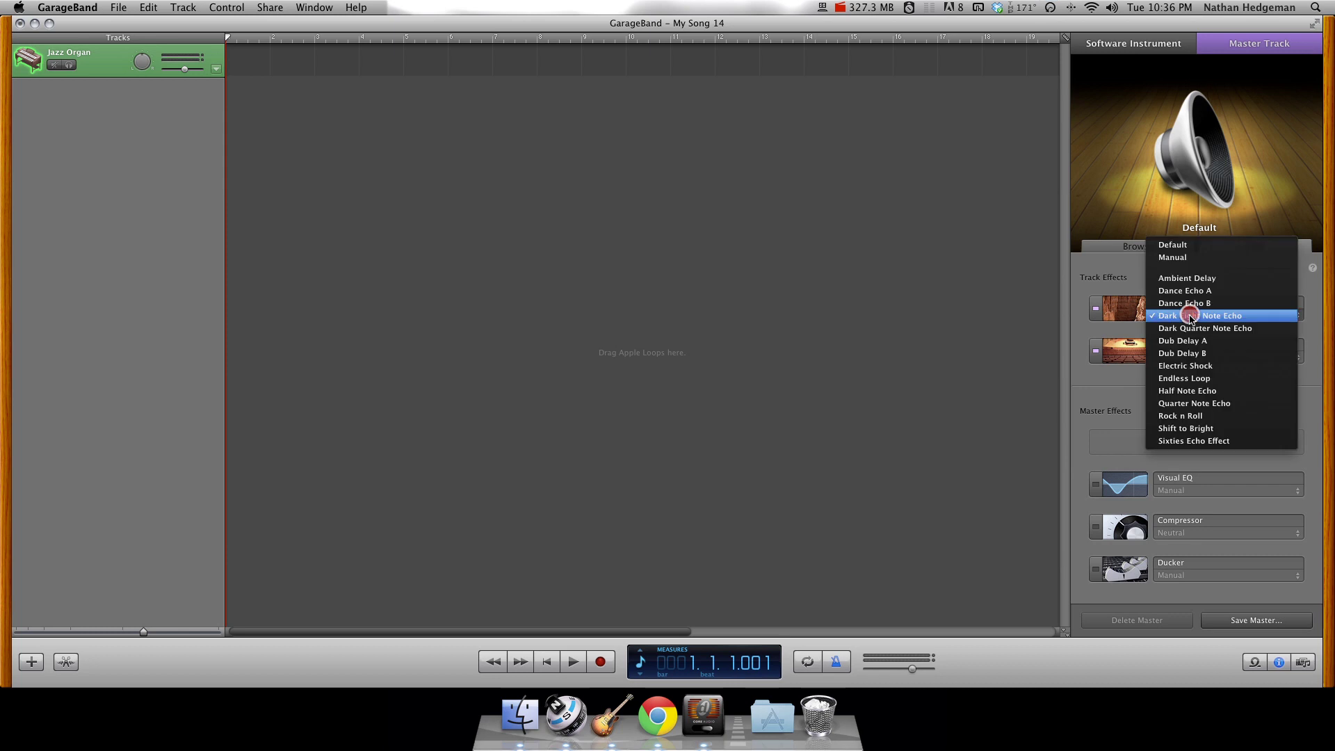
click(1182, 246)
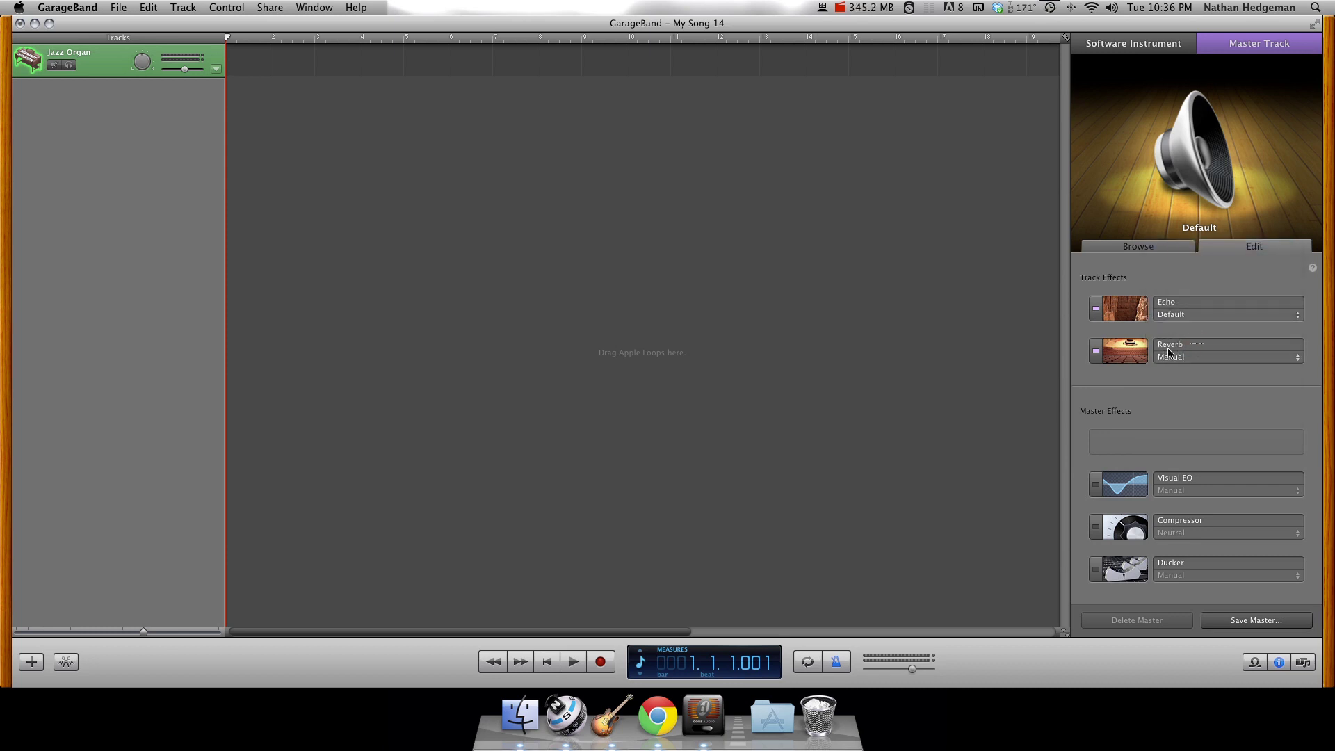
Examine the master track's Reverb settings and its available presets.
click(1130, 356)
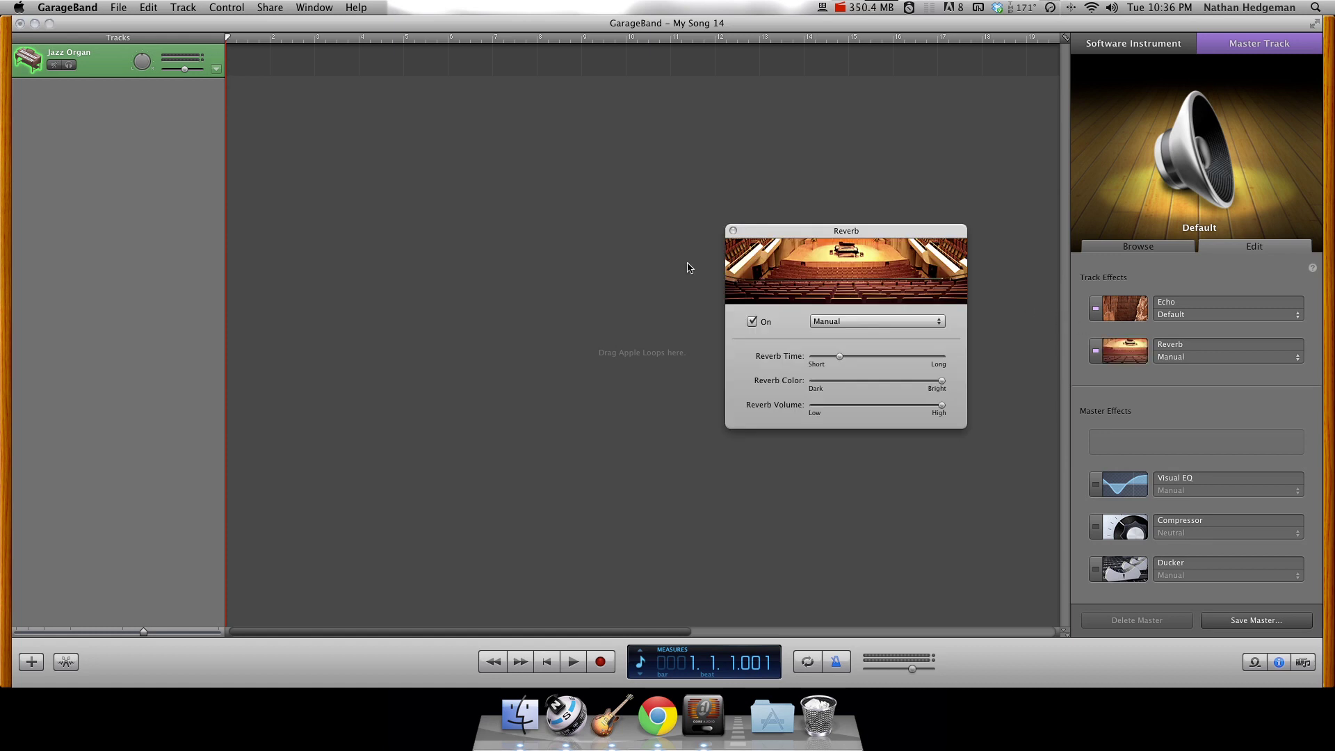
click(736, 229)
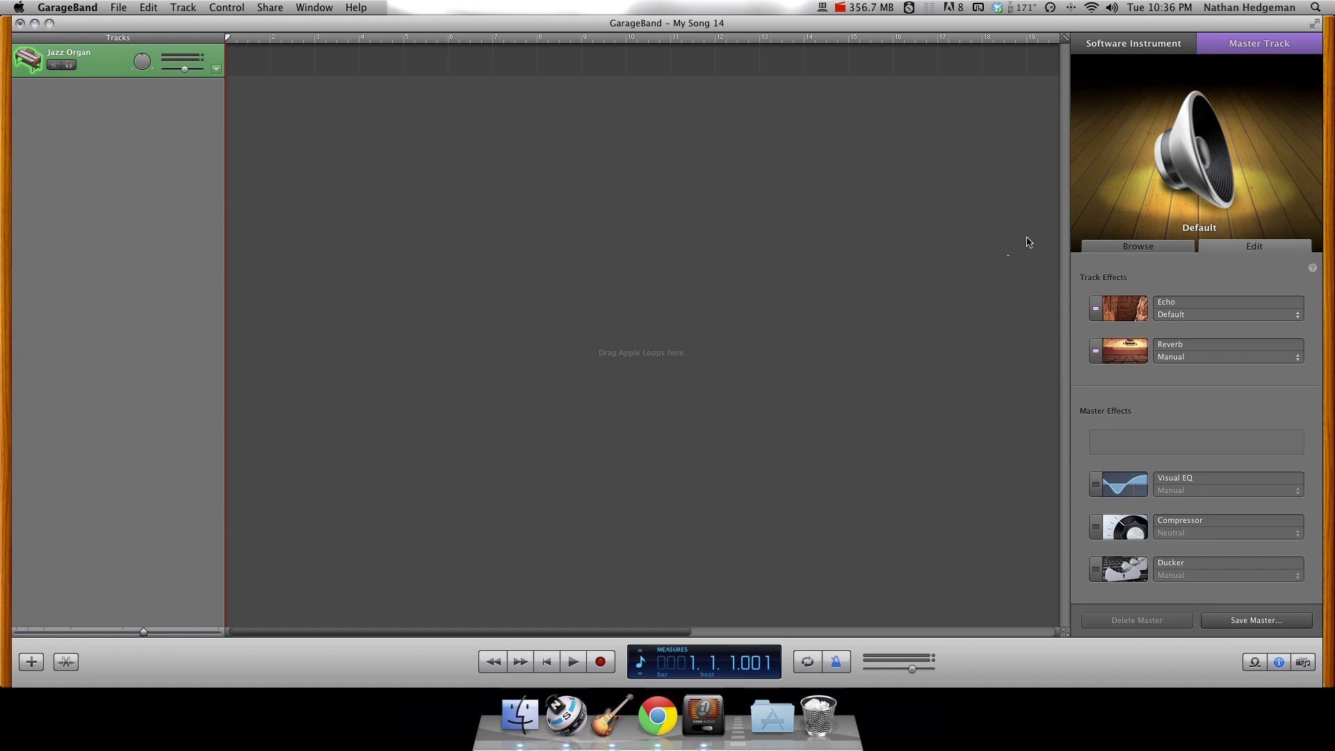
click(1186, 358)
click(1106, 378)
Add Auto Wah to the empty master effect slot and clear the slot back to None.
click(1142, 442)
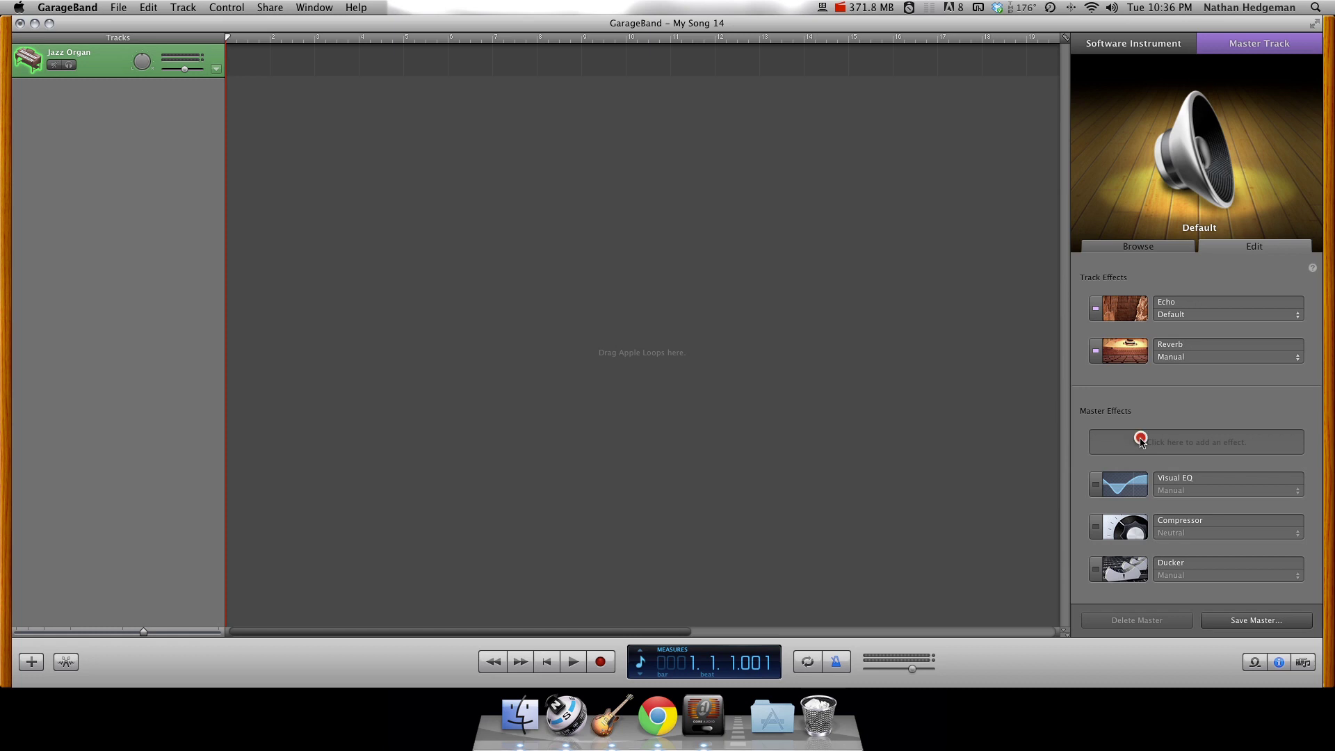
click(1185, 490)
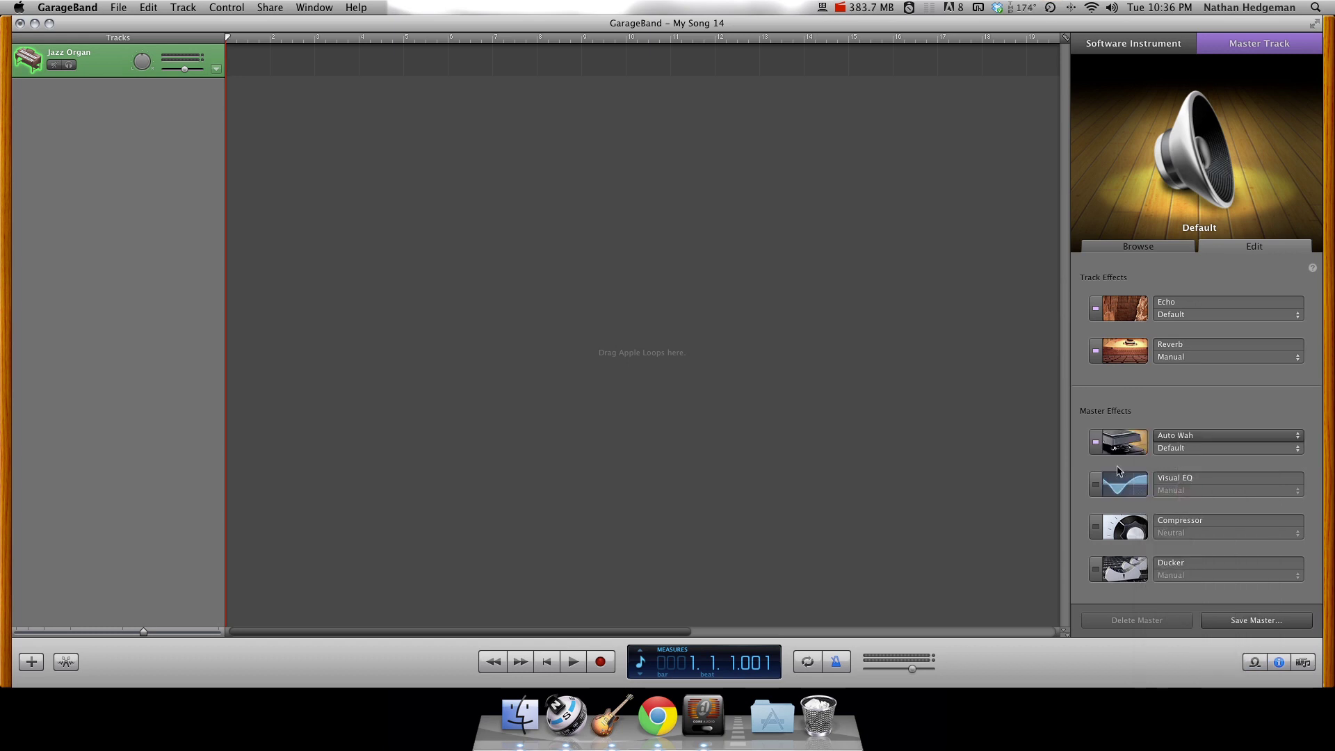
click(1183, 437)
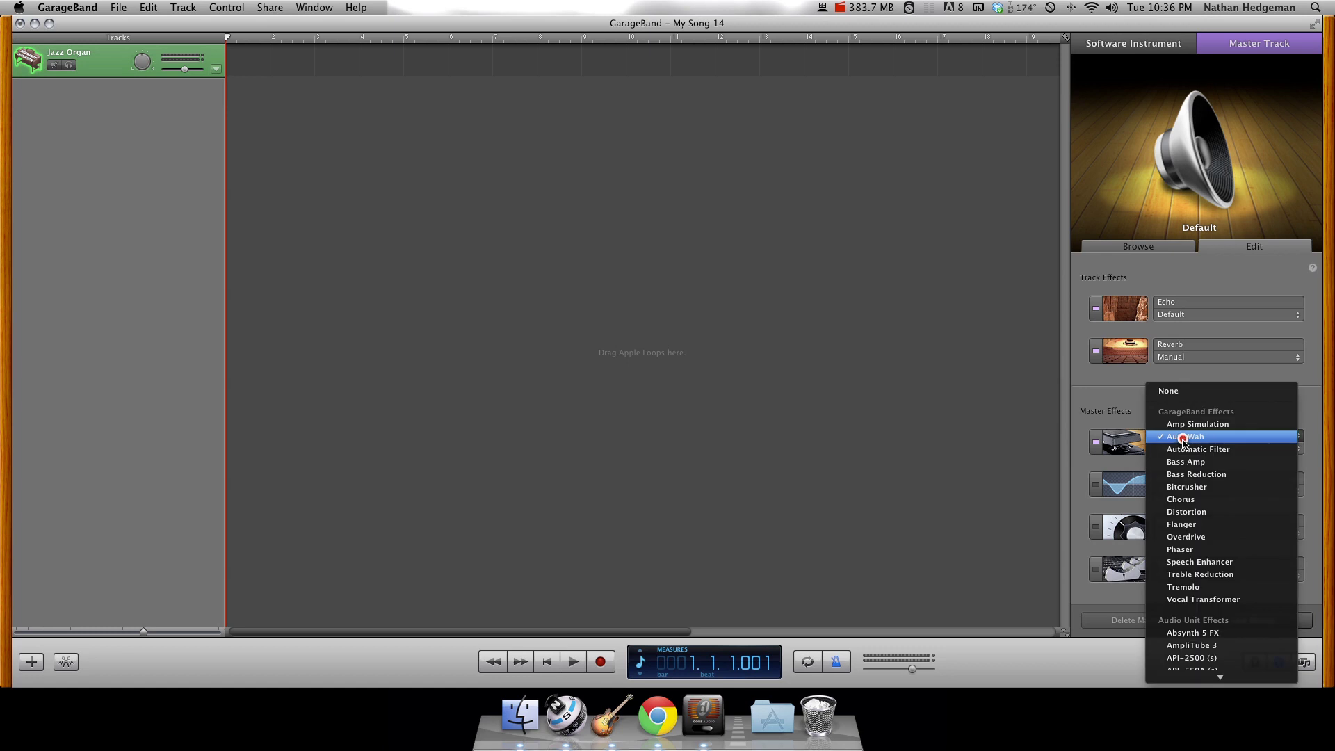
click(1176, 391)
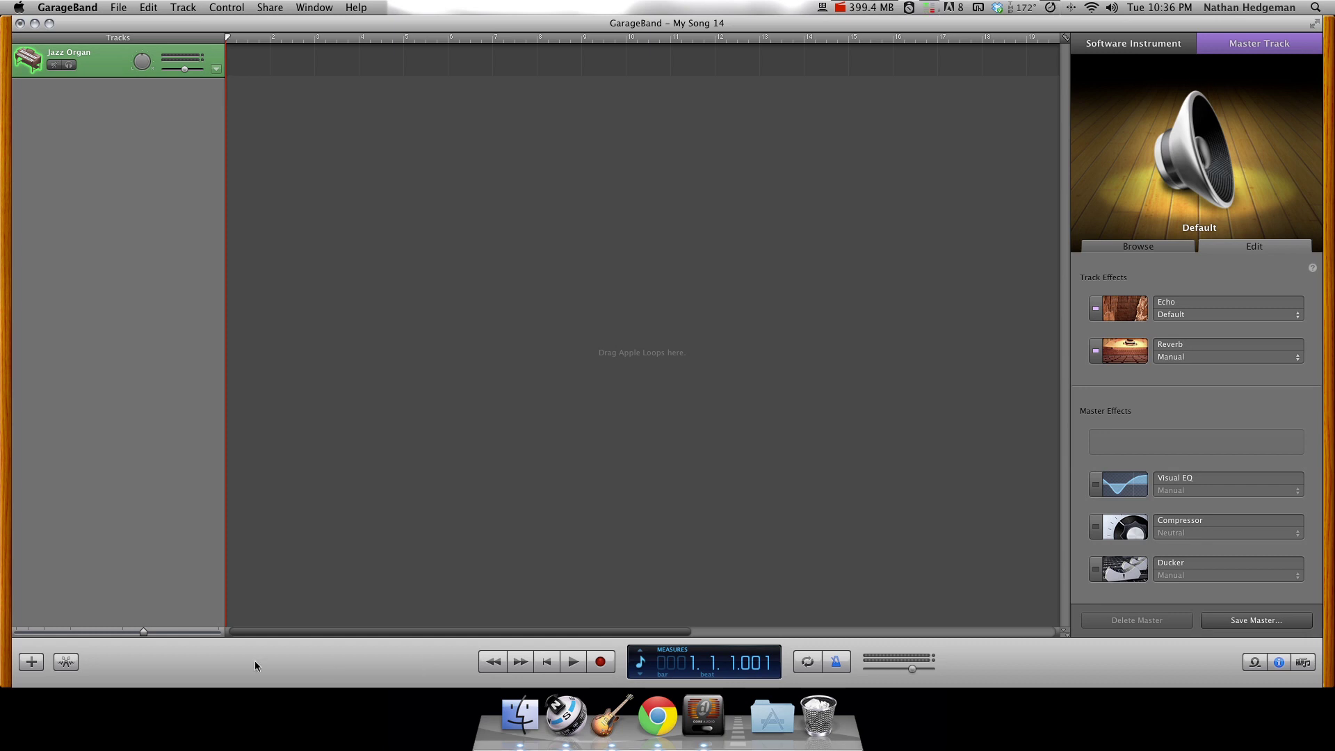
Start a new Real Instrument track and examine the input source choices in its instrument setup.
click(32, 662)
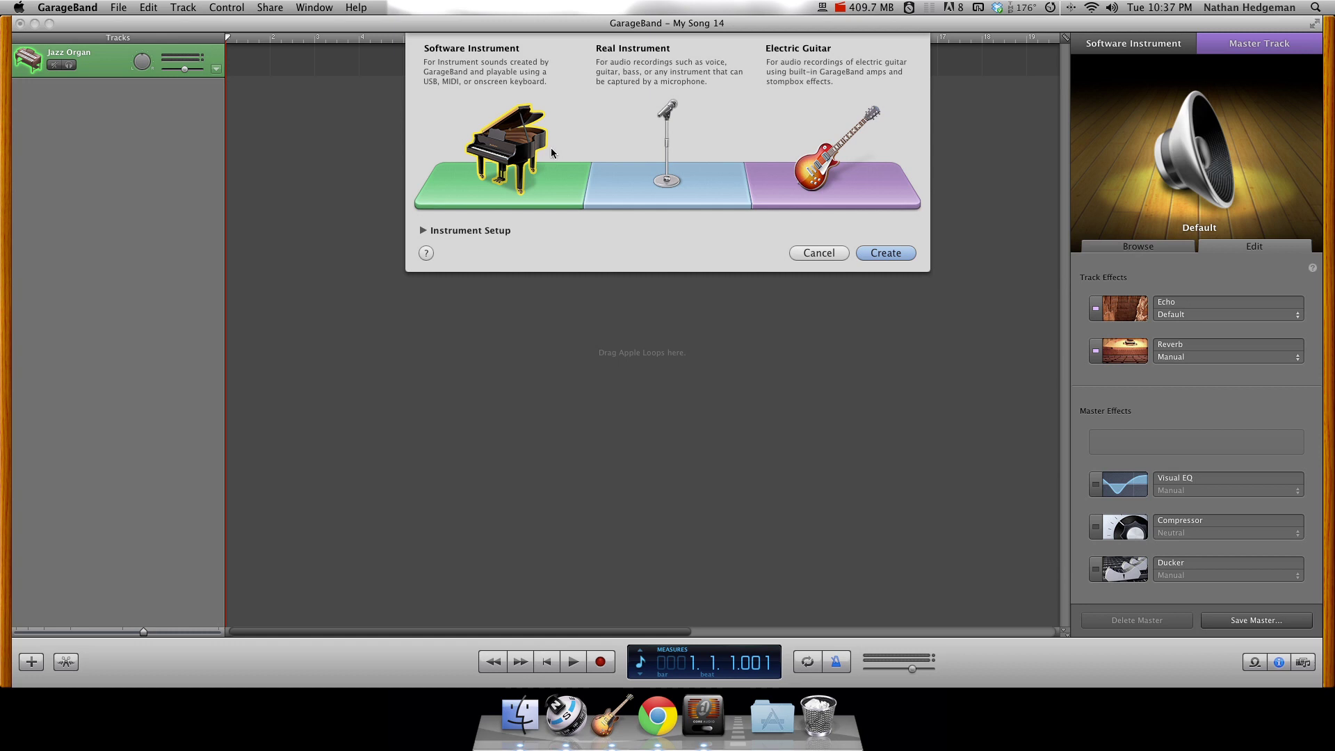
click(665, 143)
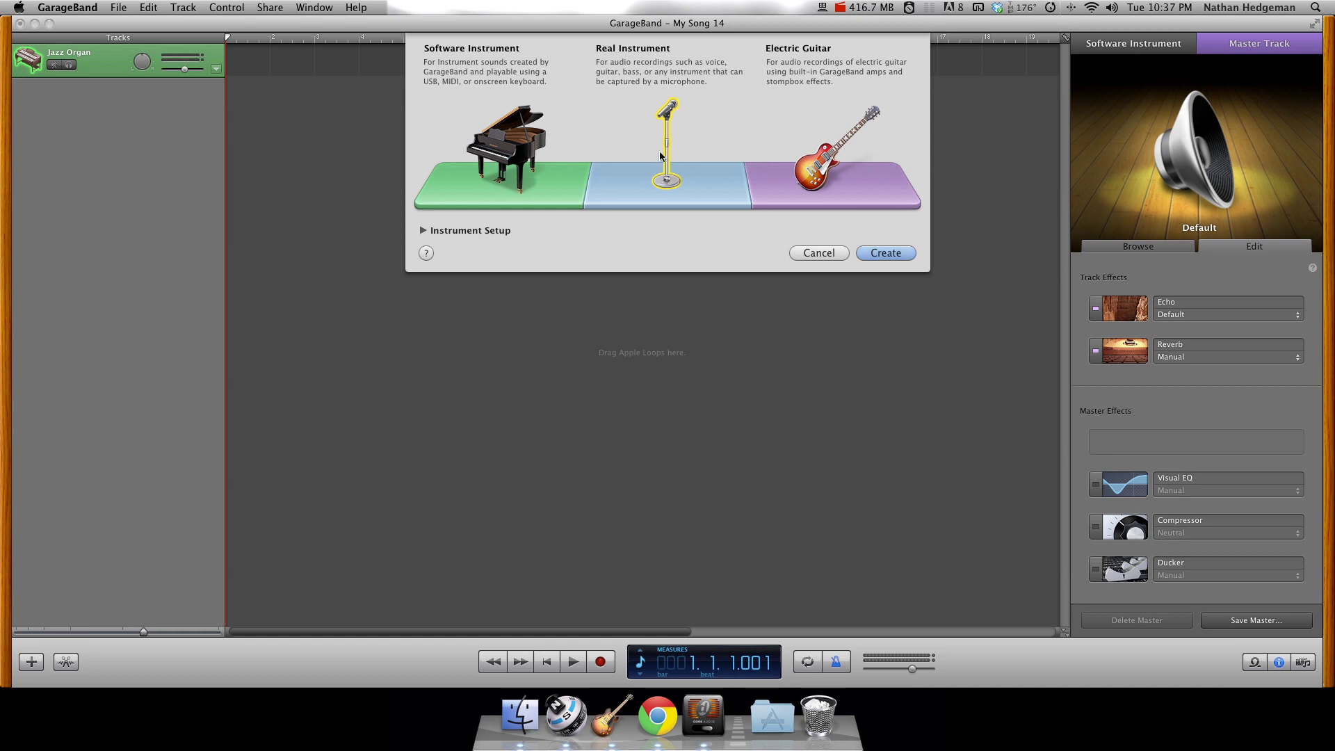
click(423, 230)
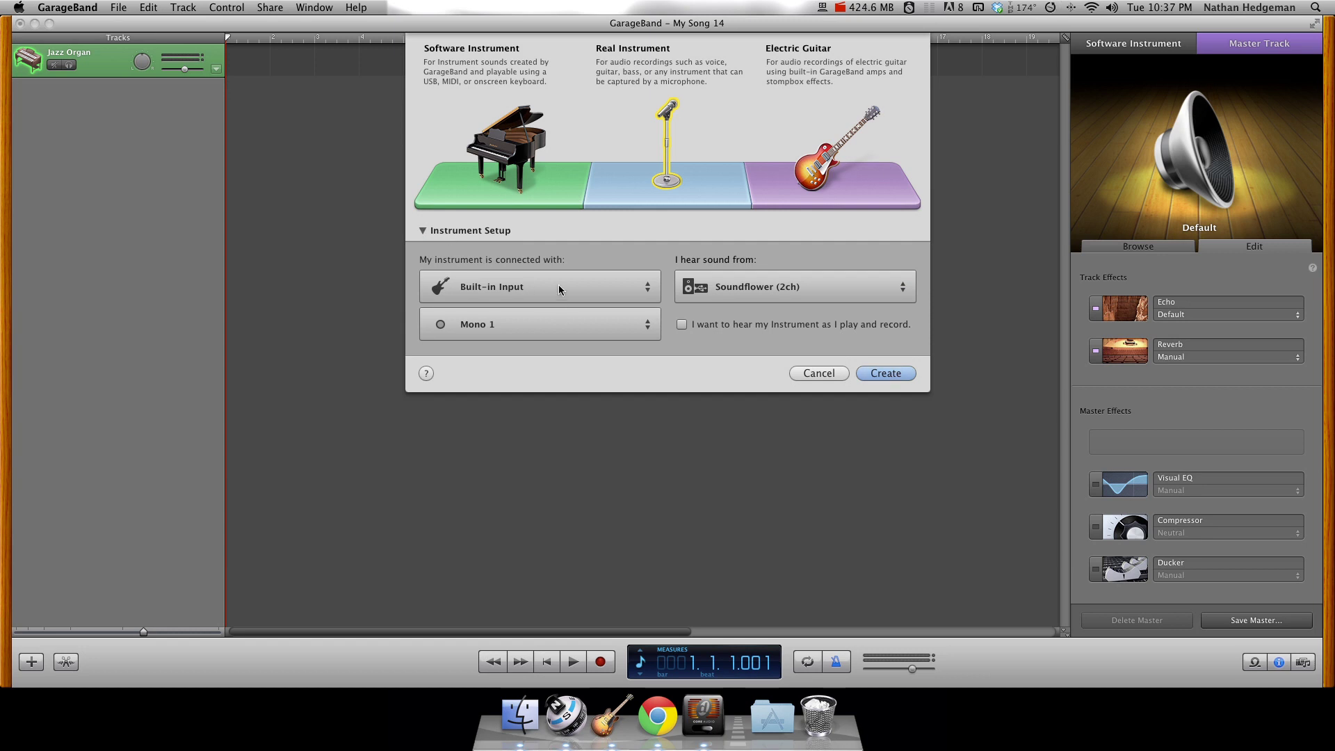
click(559, 288)
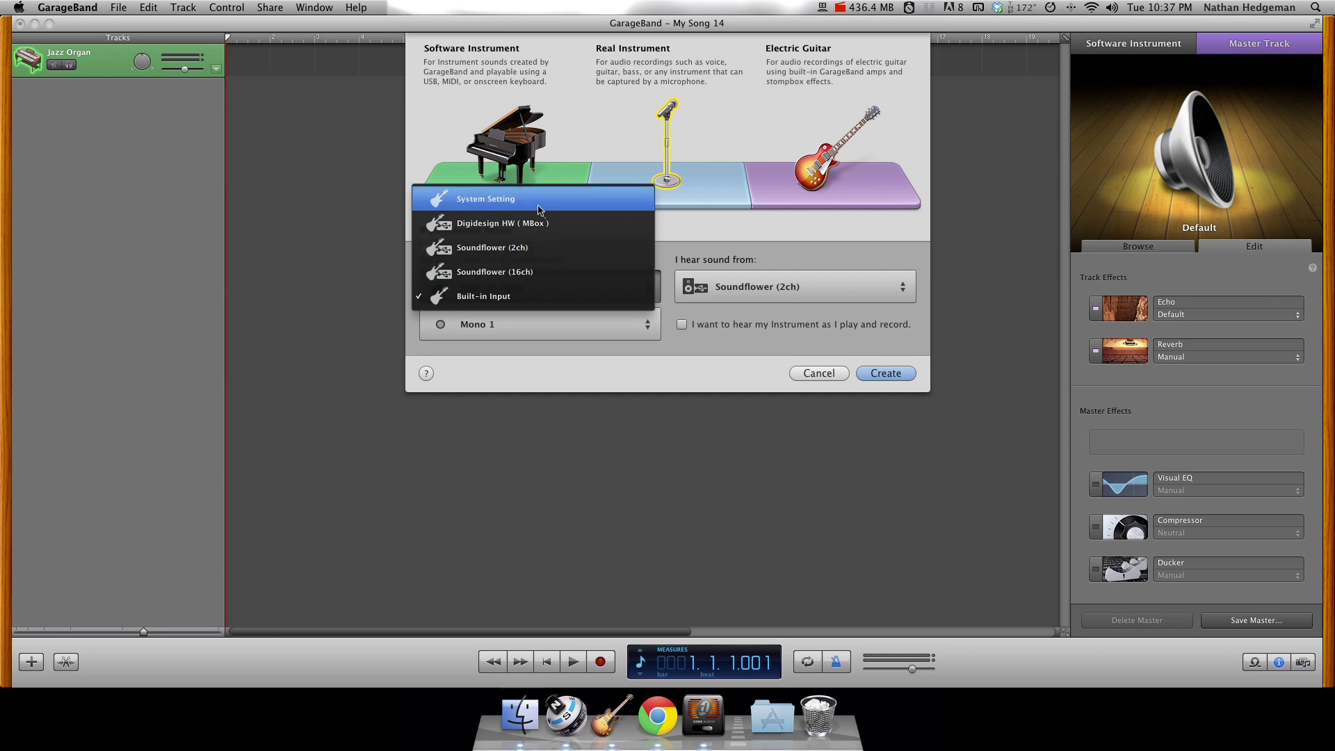
click(723, 249)
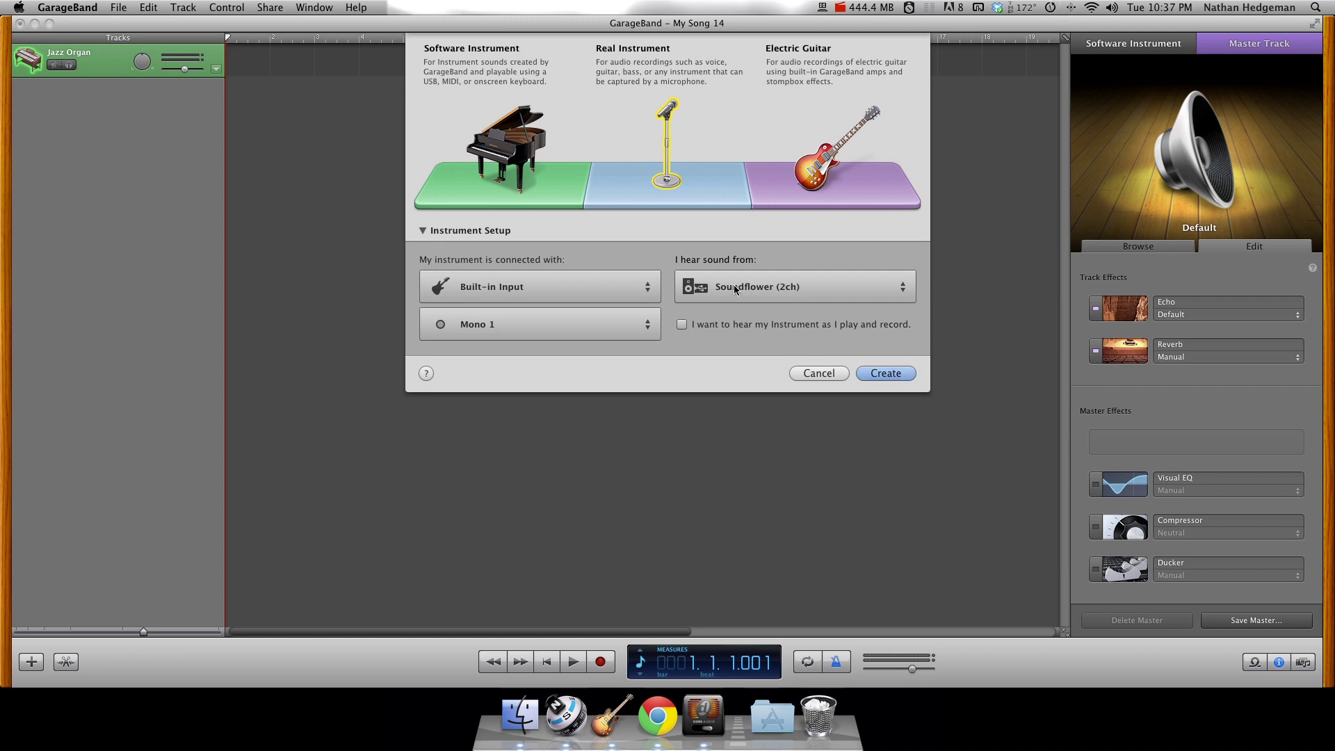
Examine the sound output and input channel choices for the Real Instrument track, and cancel creating it.
click(757, 295)
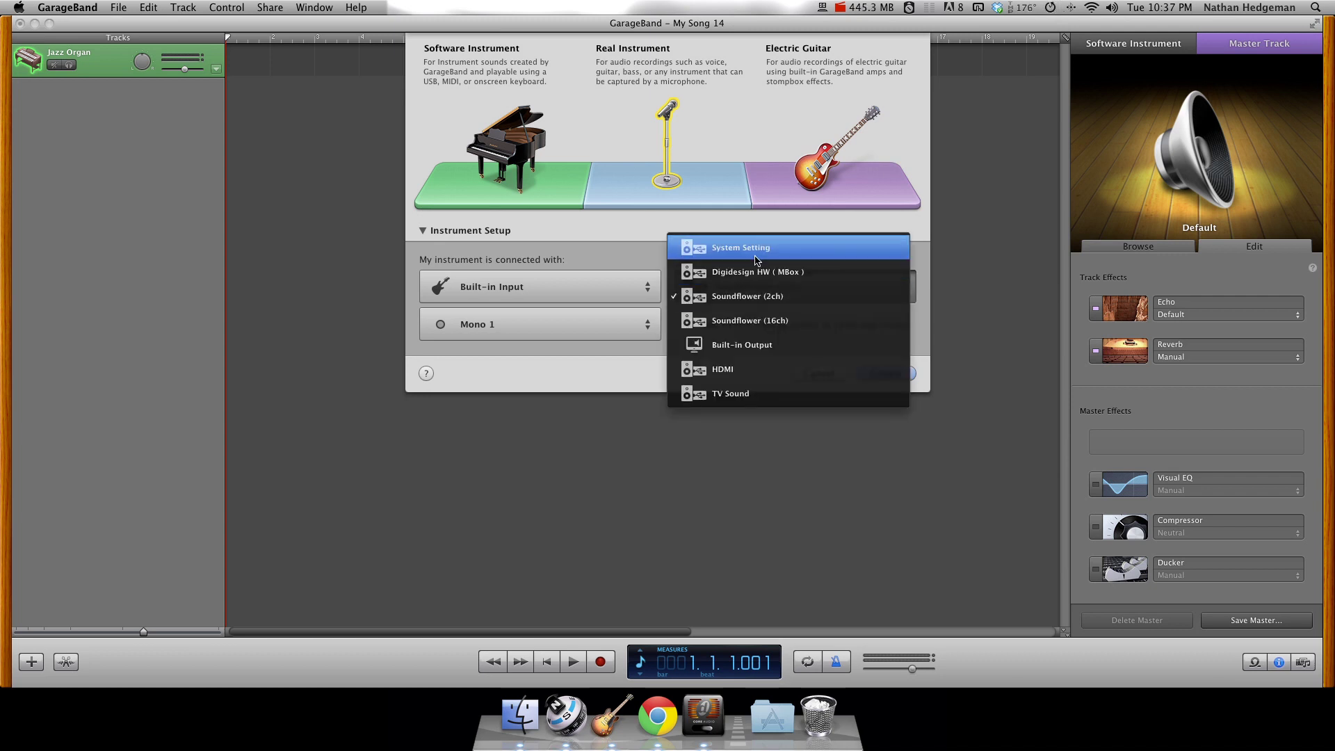
click(761, 298)
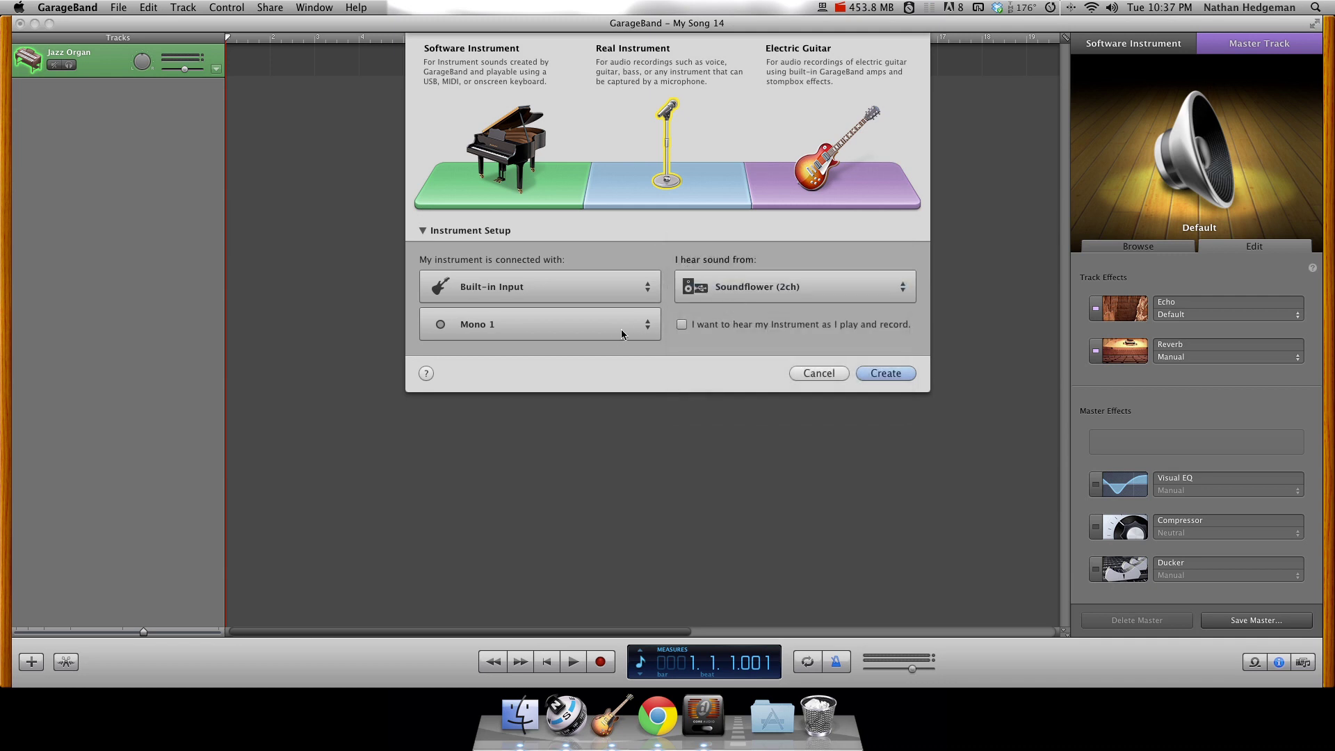
click(619, 333)
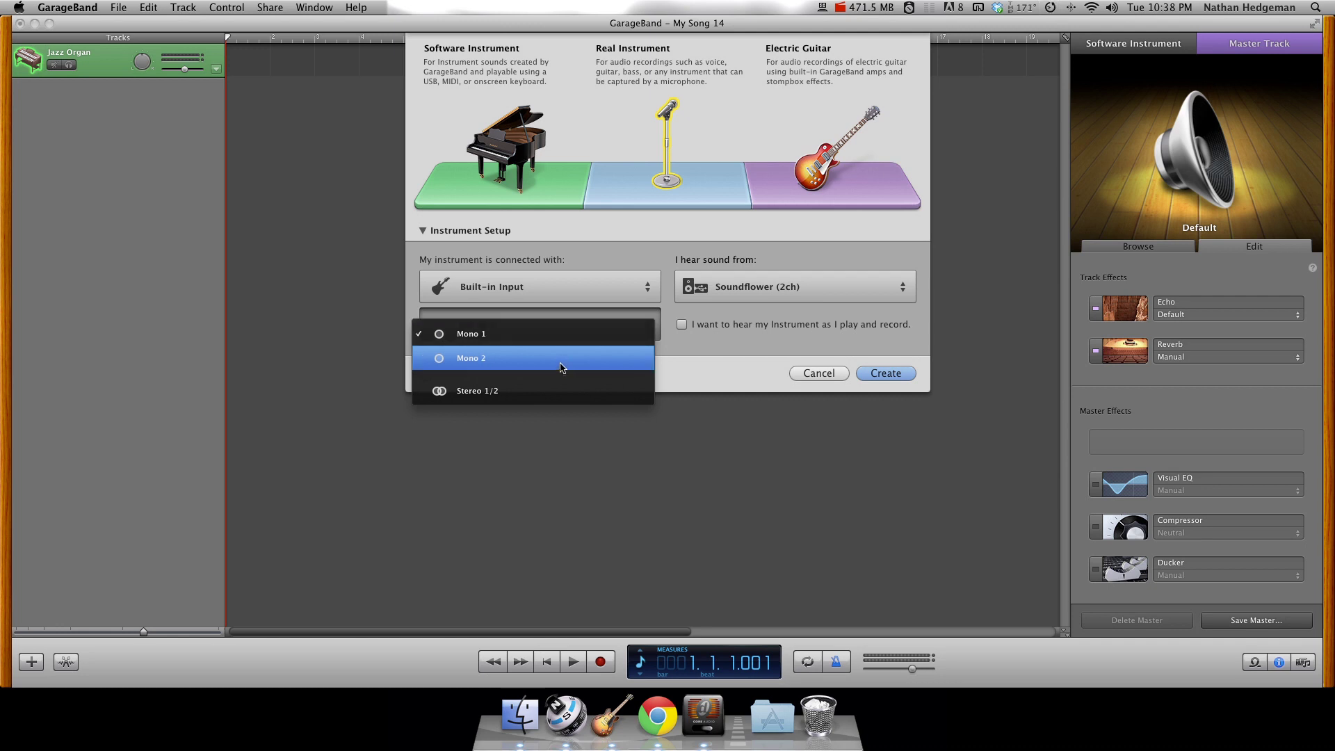
click(710, 360)
click(821, 374)
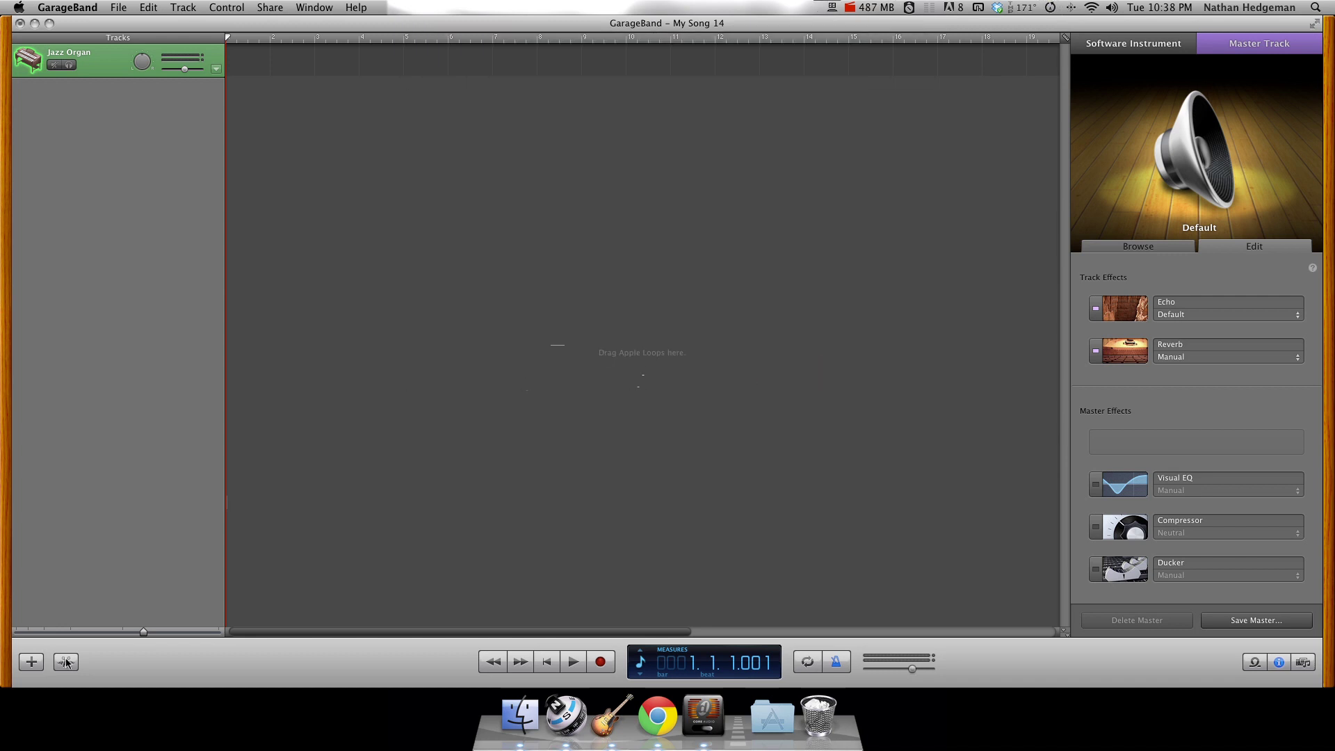
Show the Track Editor with its piano roll for the Jazz Organ track and hide it again.
click(90, 662)
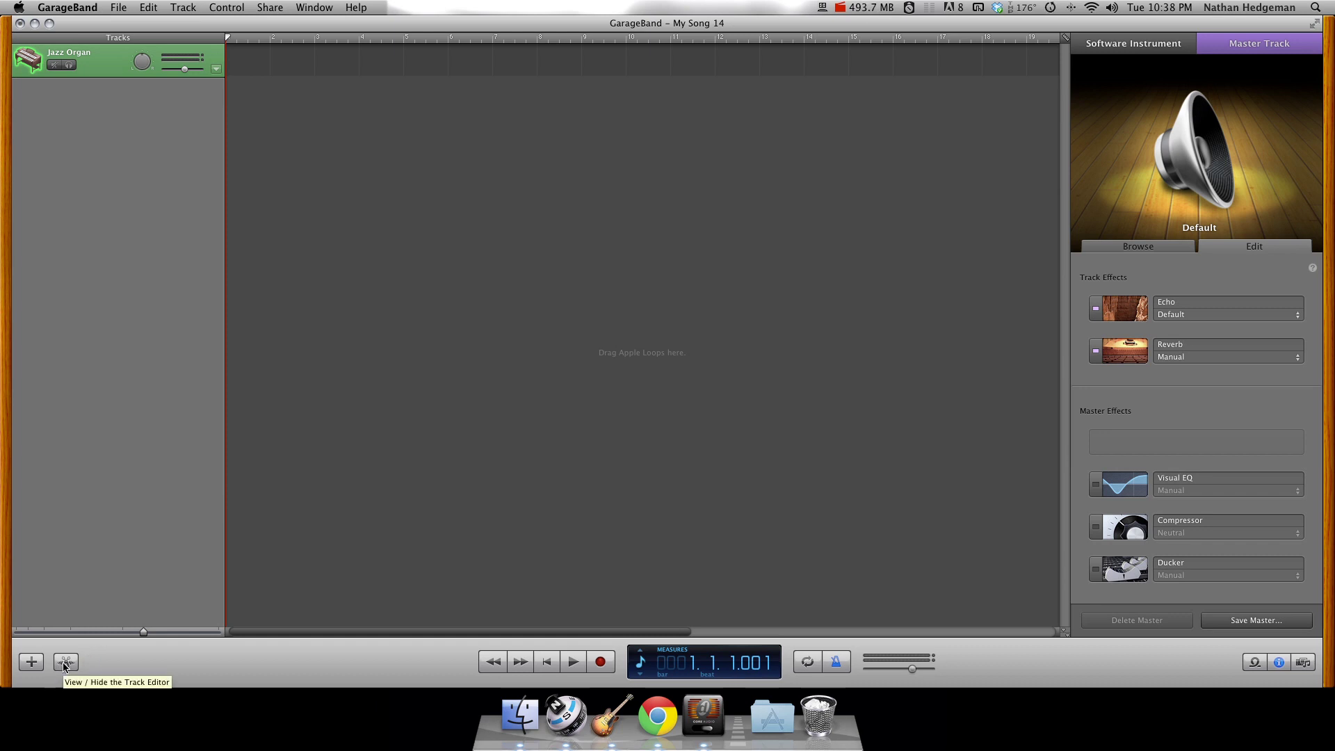
click(62, 662)
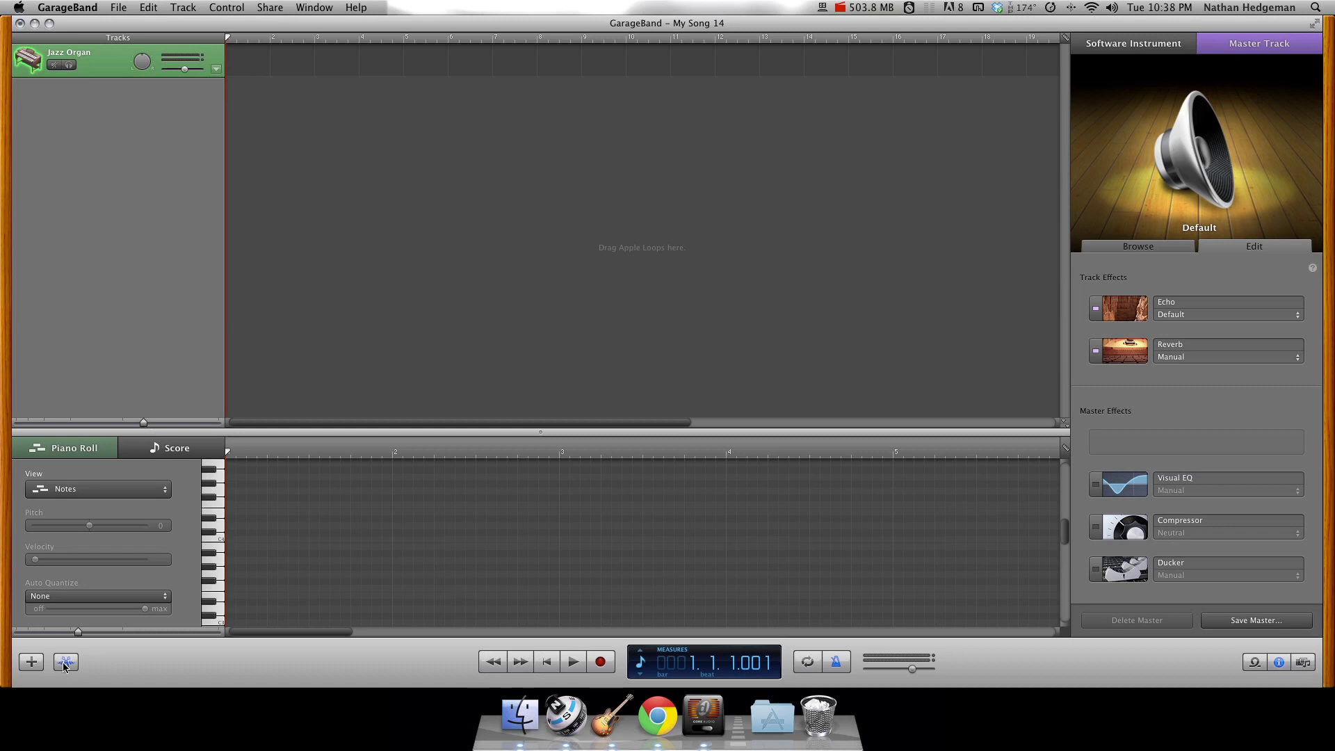
click(62, 662)
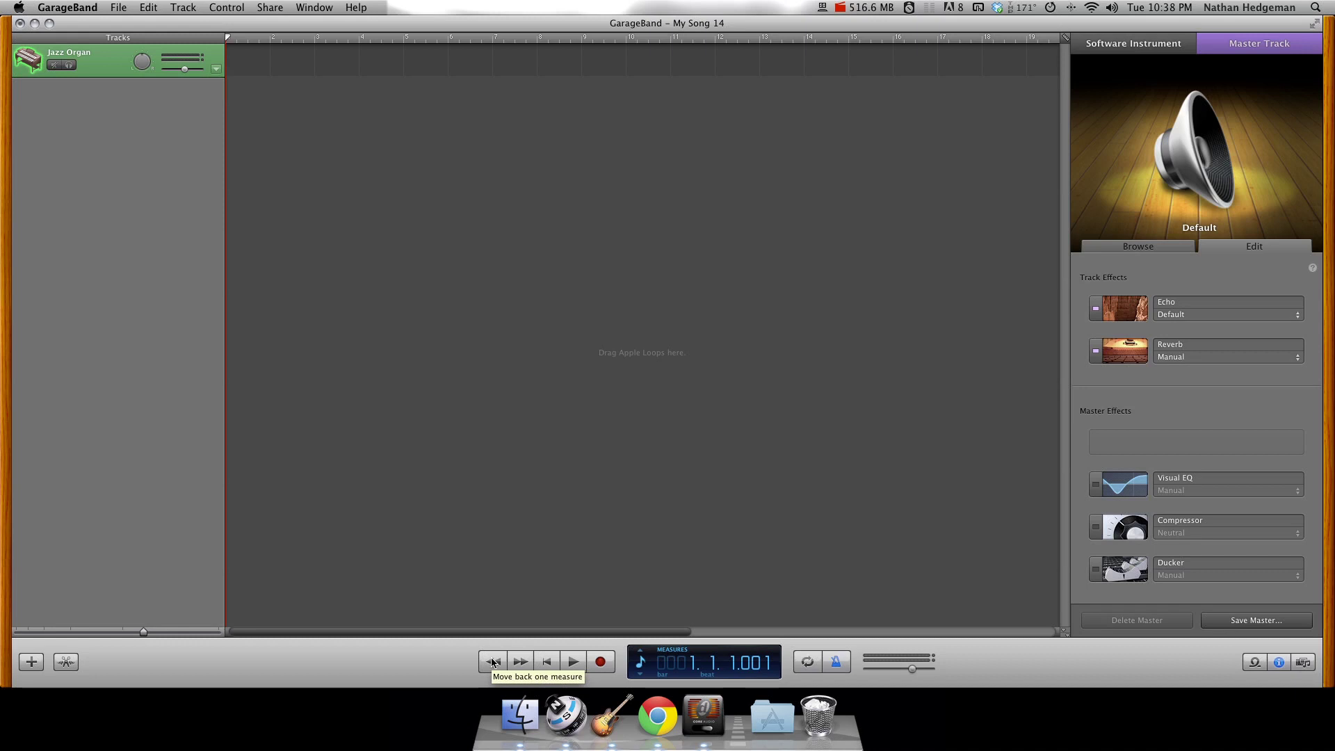
Step the playhead forward to measure 4 and back to the start of the song.
click(521, 662)
click(521, 663)
click(524, 666)
click(493, 665)
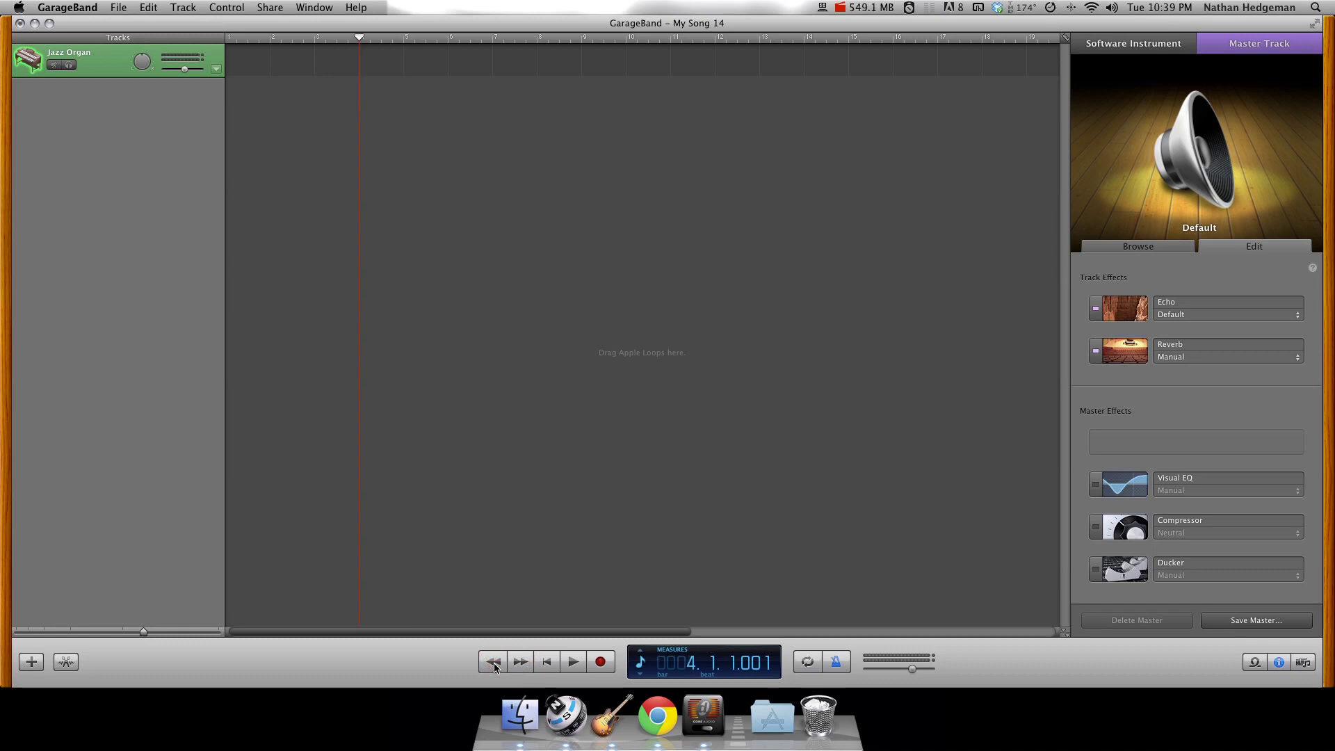
click(493, 665)
click(493, 664)
click(493, 664)
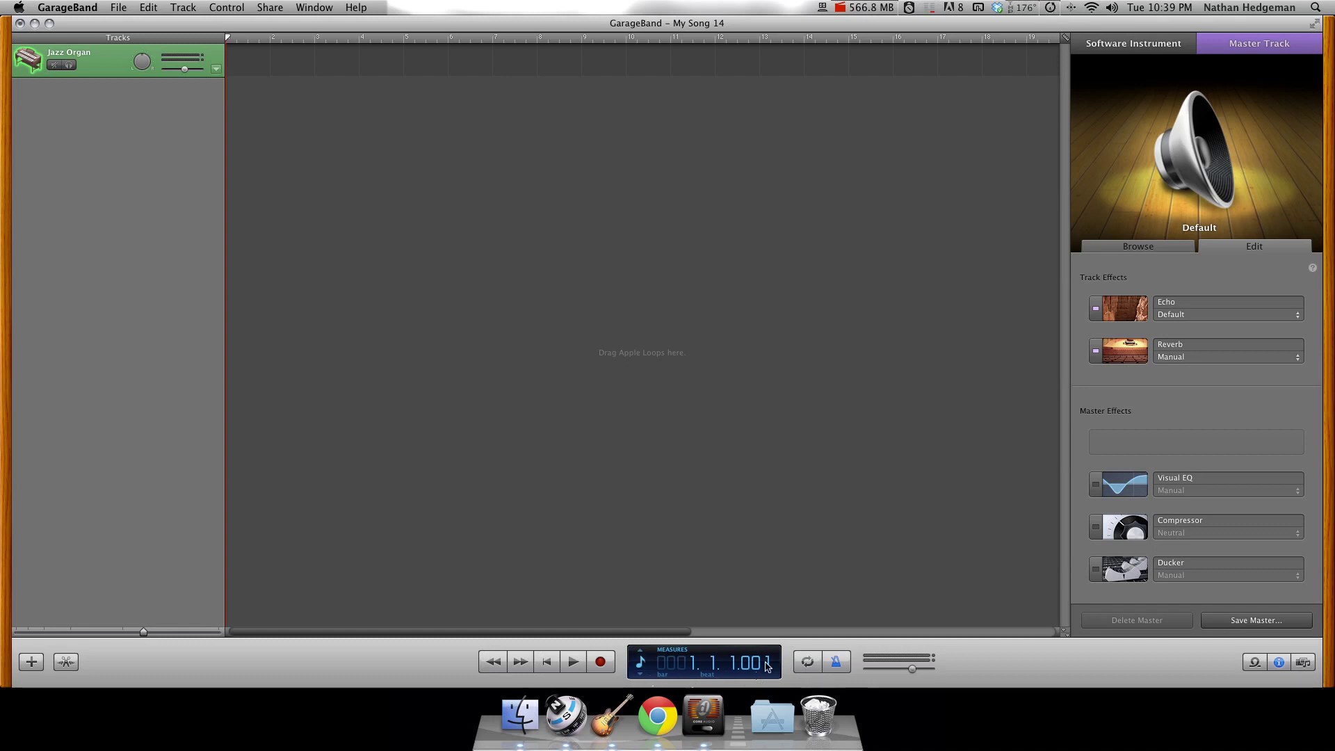
Advance the playhead measure by measure to measure 5 and return it to measure 1.
click(523, 668)
click(523, 668)
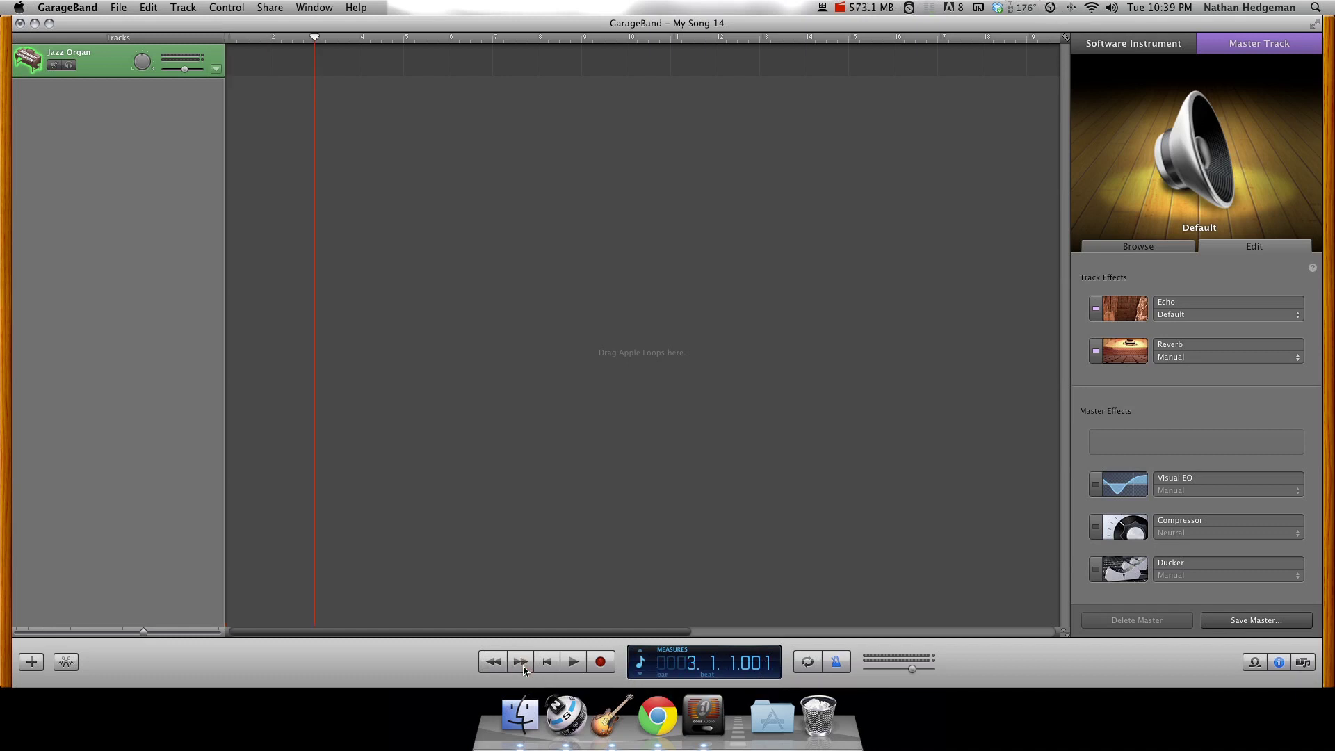
click(523, 668)
click(523, 668)
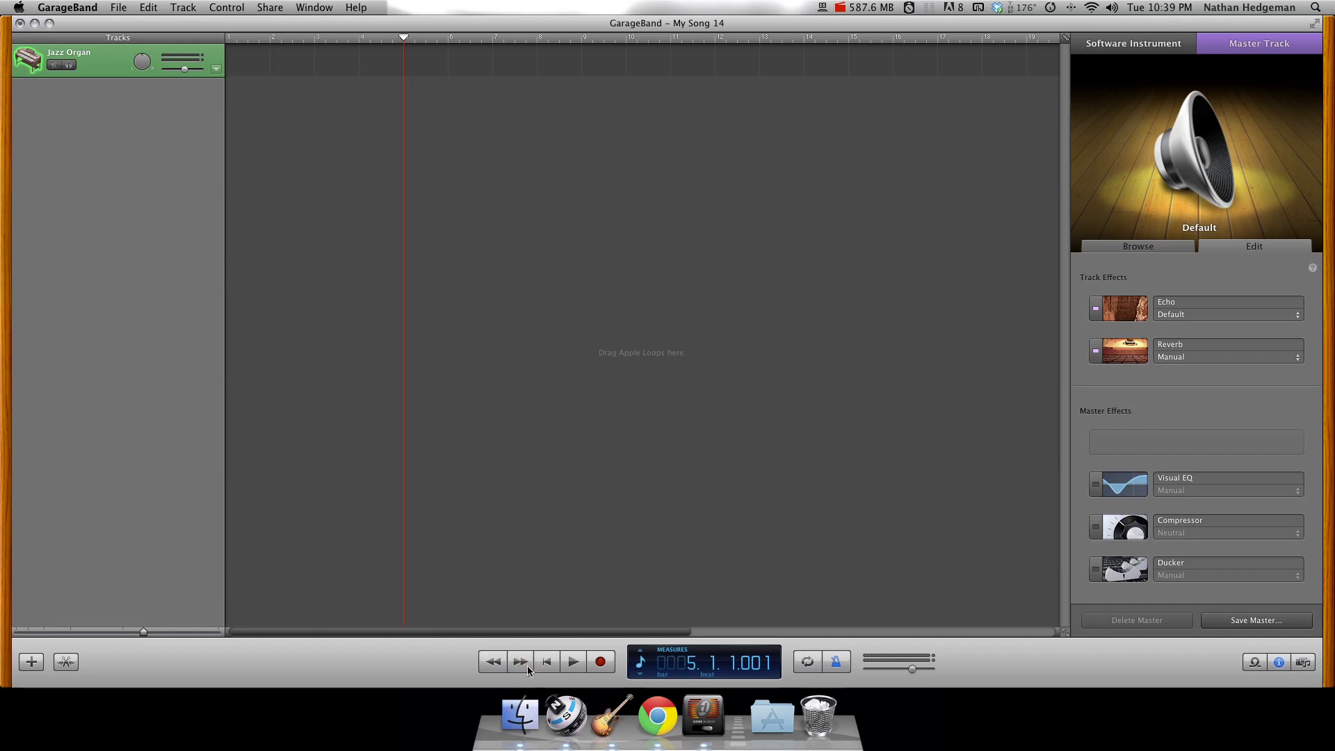
click(492, 666)
click(492, 666)
click(492, 666)
click(492, 667)
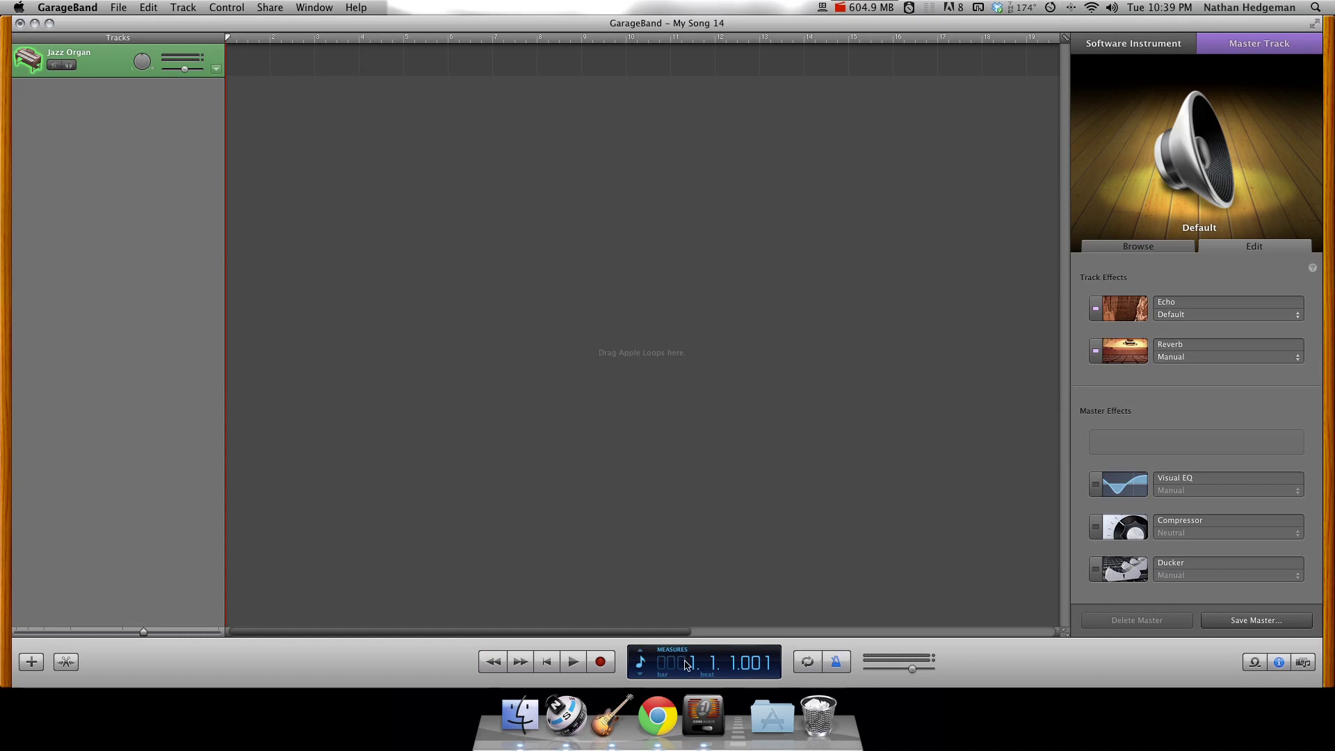
Turn on the cycle region, try adjusting its position and end in the timeline, and turn it off.
click(808, 662)
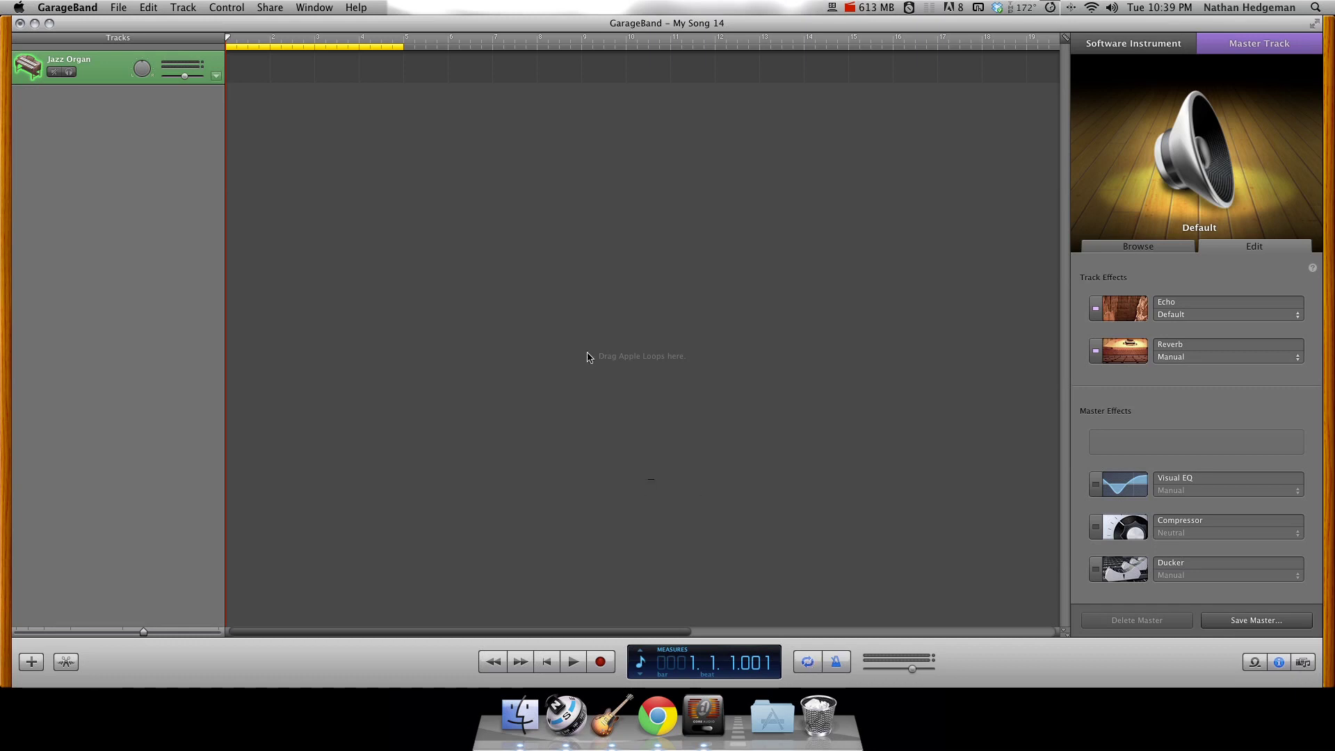
mouse_move(313, 50)
mouse_down()
mouse_move(462, 48)
mouse_move(302, 54)
mouse_up()
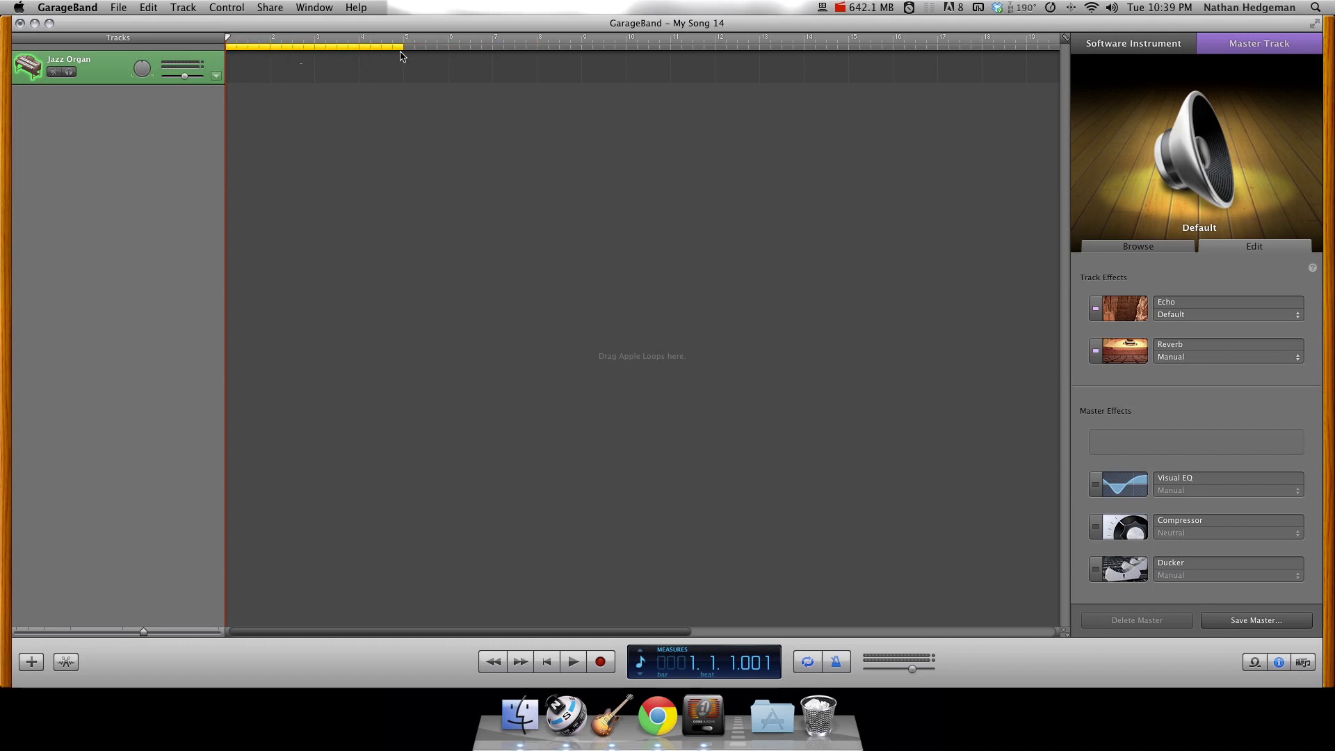
mouse_move(403, 48)
mouse_down()
mouse_move(673, 48)
mouse_move(403, 48)
mouse_up()
click(809, 663)
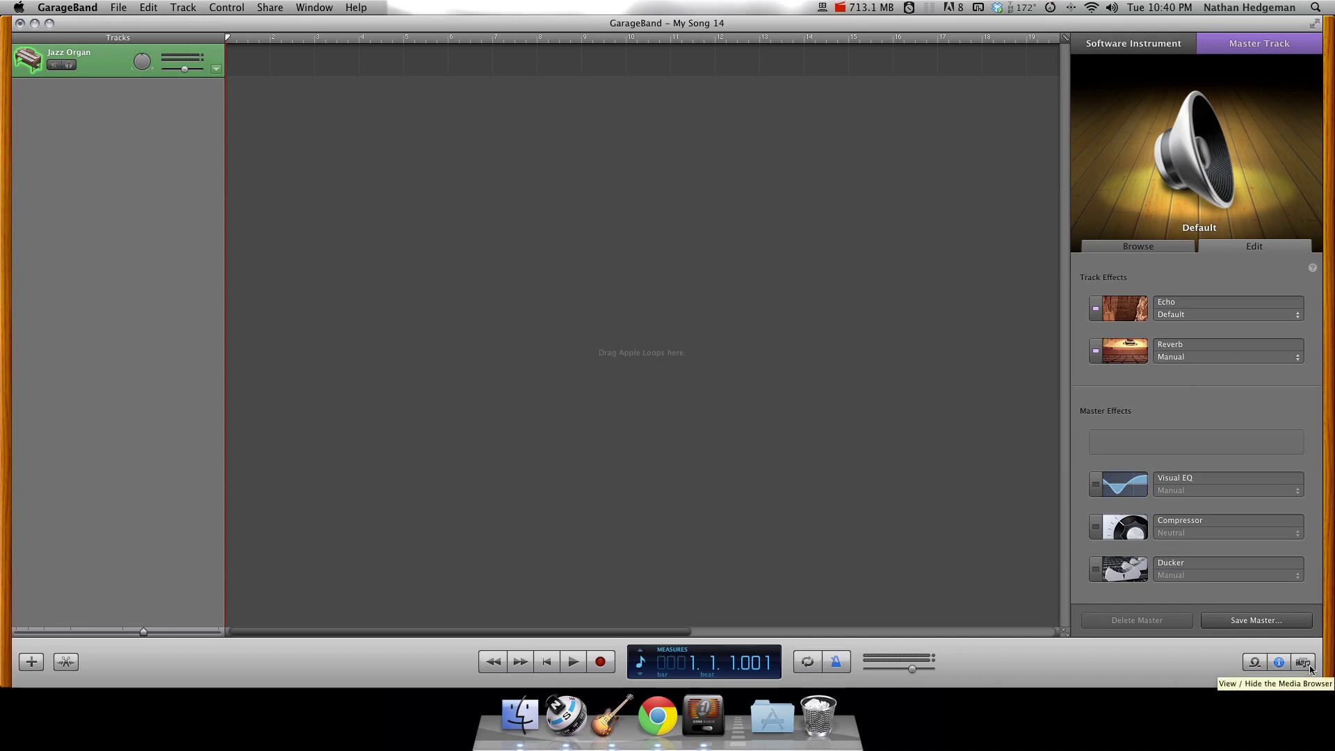
Show the Loop Browser's instrument and genre categories and switch back to the master track's effect settings.
click(1251, 666)
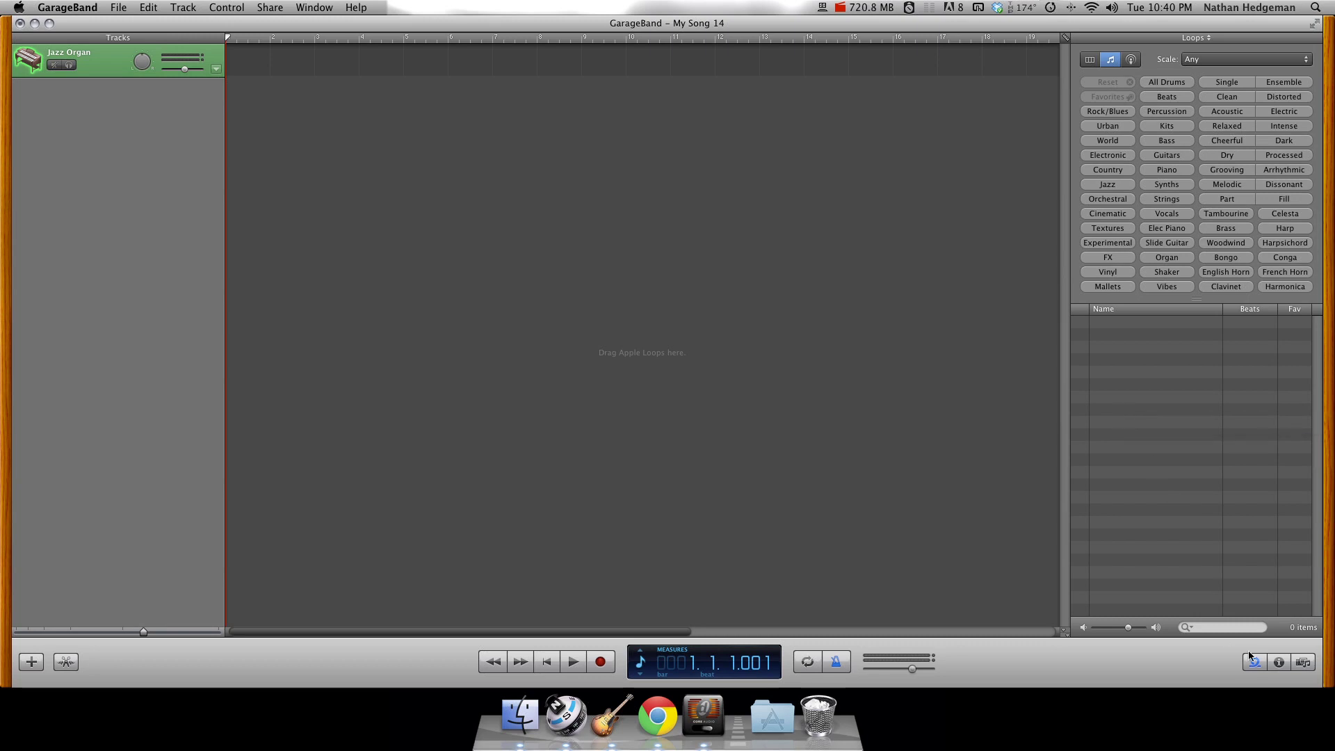
click(1278, 662)
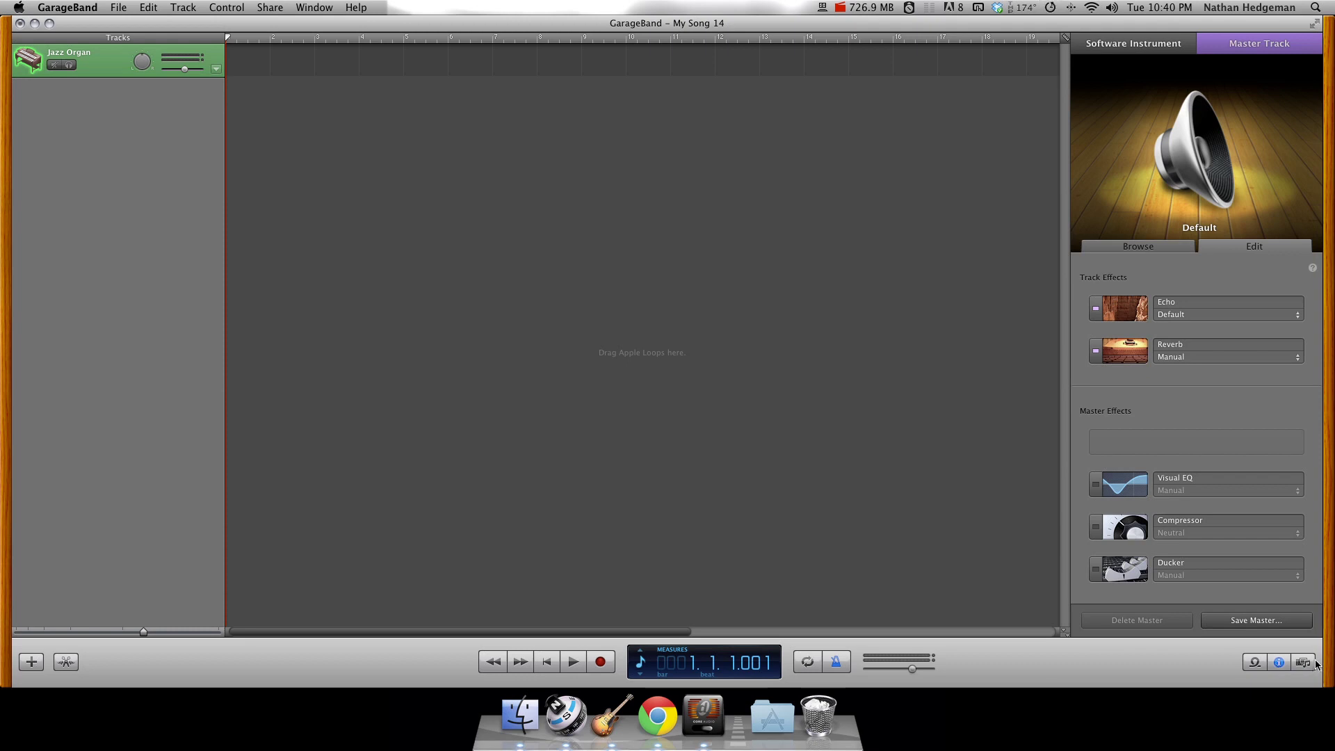
Show the Media Browser and view the audio files in its GarageBand and iTunes libraries.
click(1304, 662)
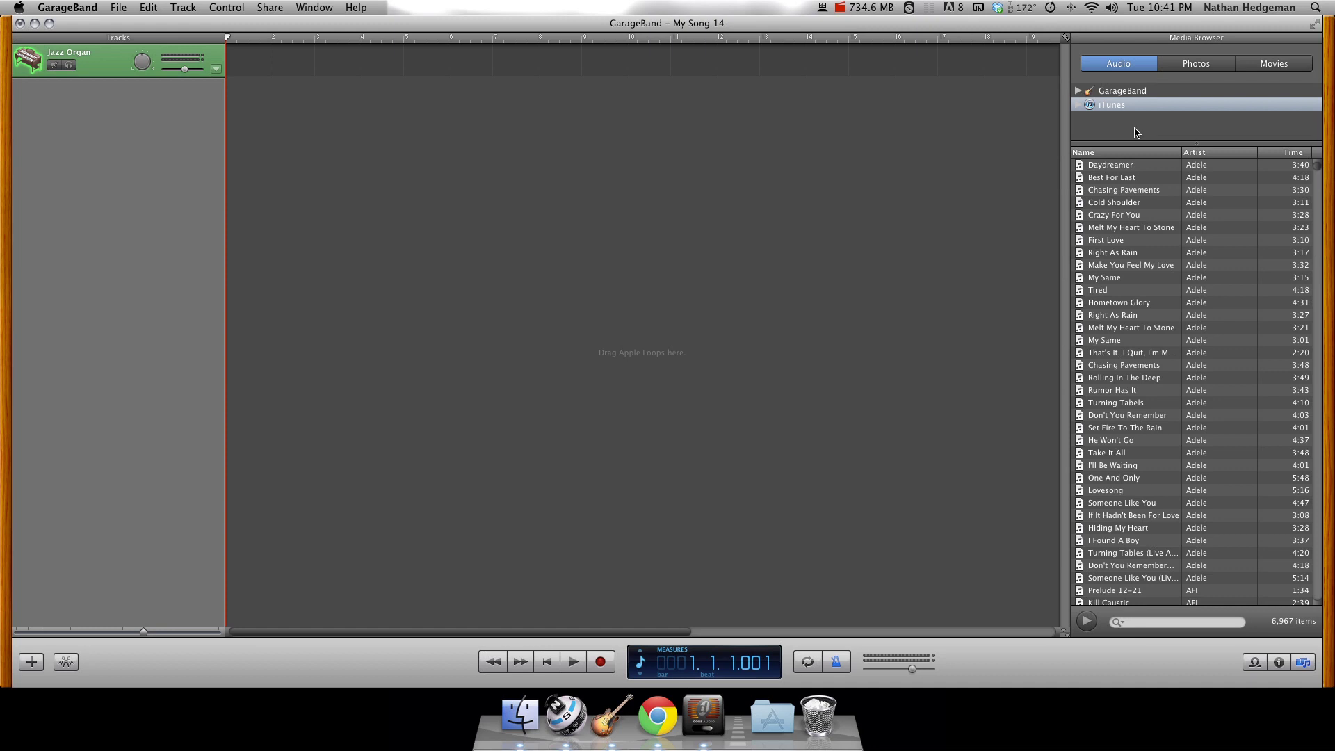
click(1109, 91)
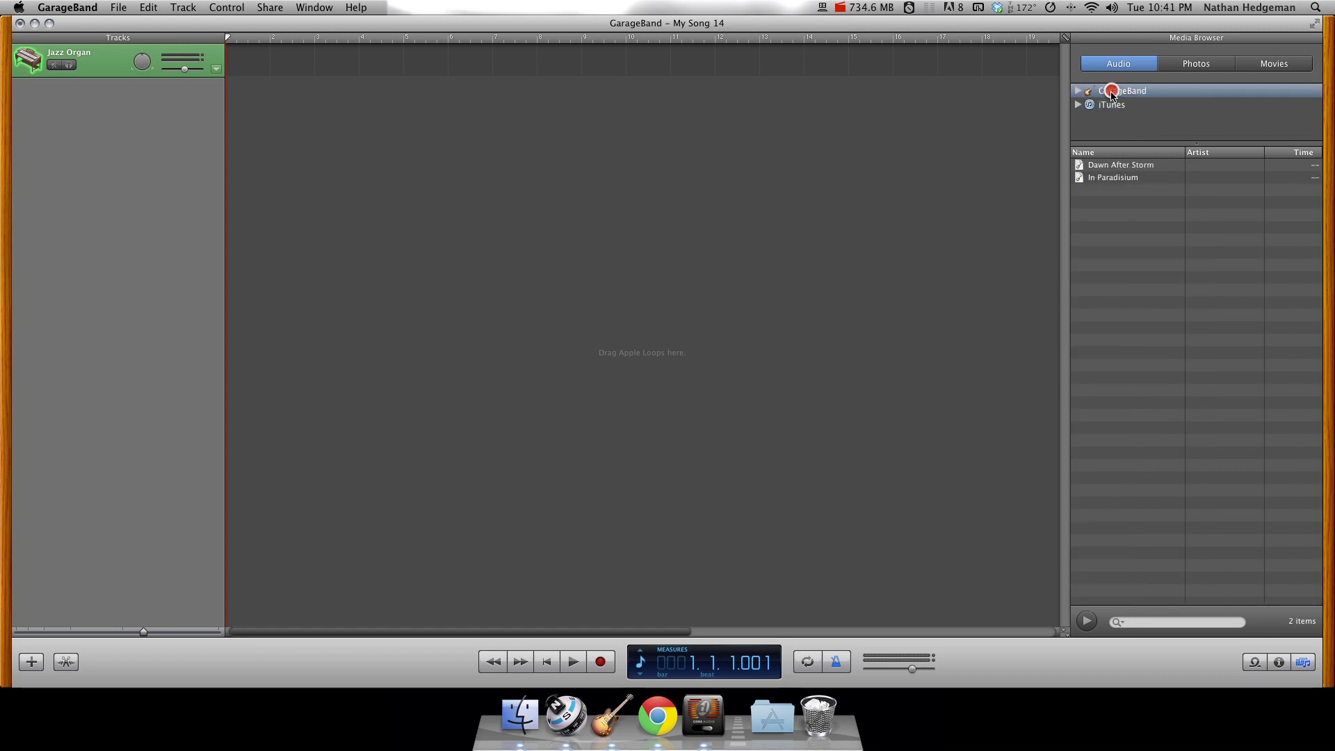
click(1112, 106)
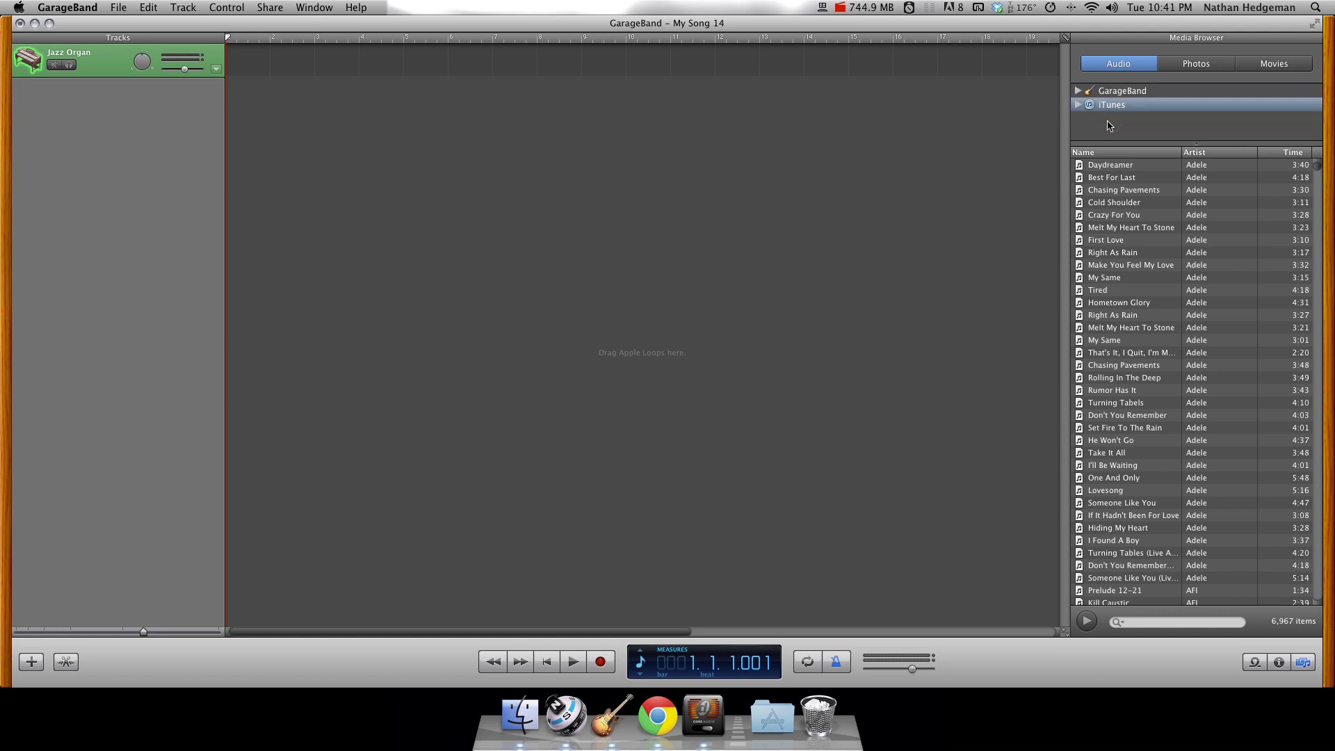
Show the iPhoto pictures in the Media Browser and try to add the first photo to the timeline.
click(1207, 66)
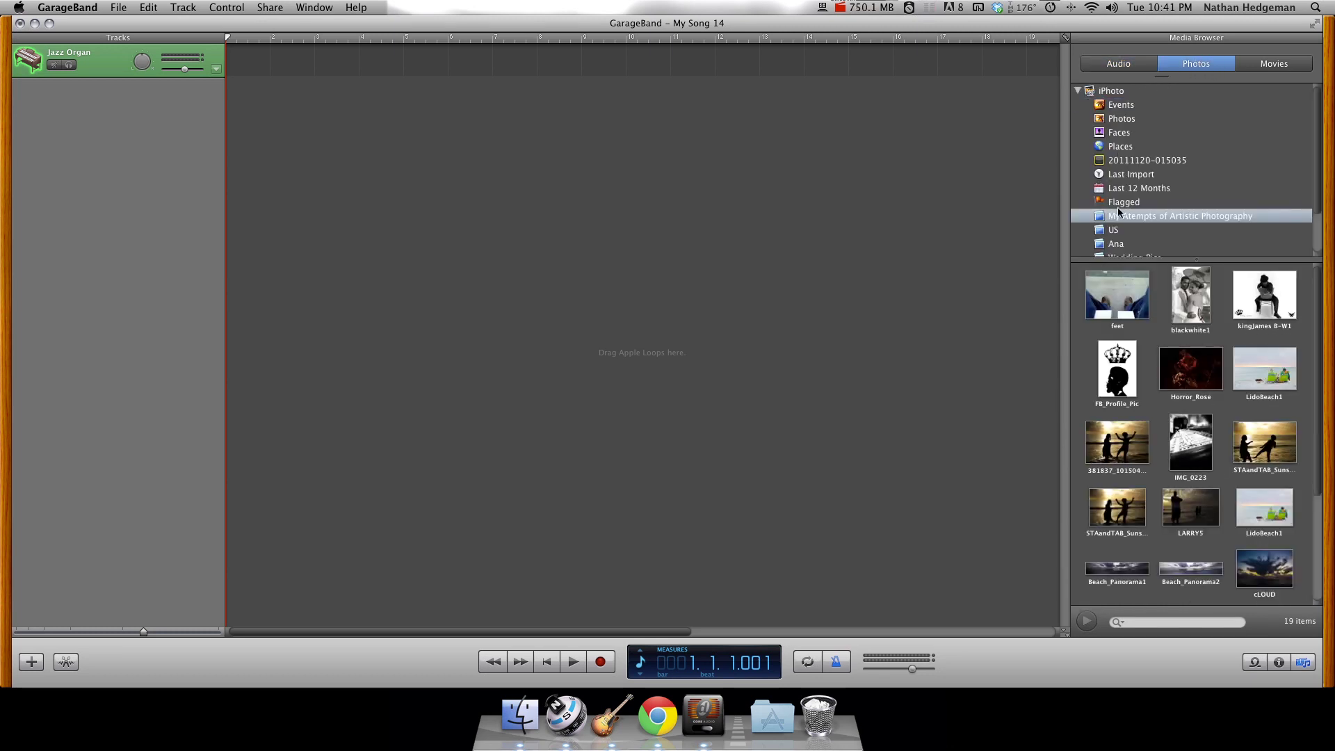
drag(1133, 296, 536, 128)
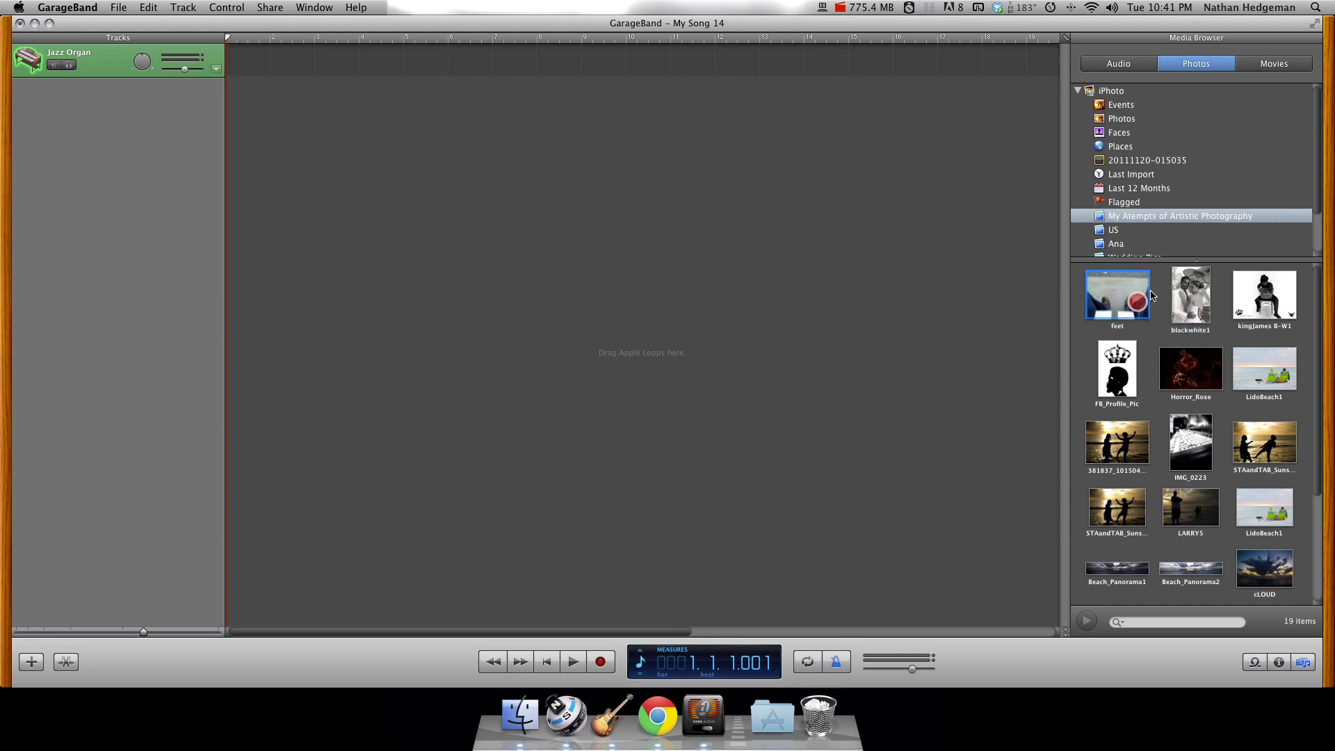
Show the movie sources in the Media Browser and hide the browser.
click(1270, 64)
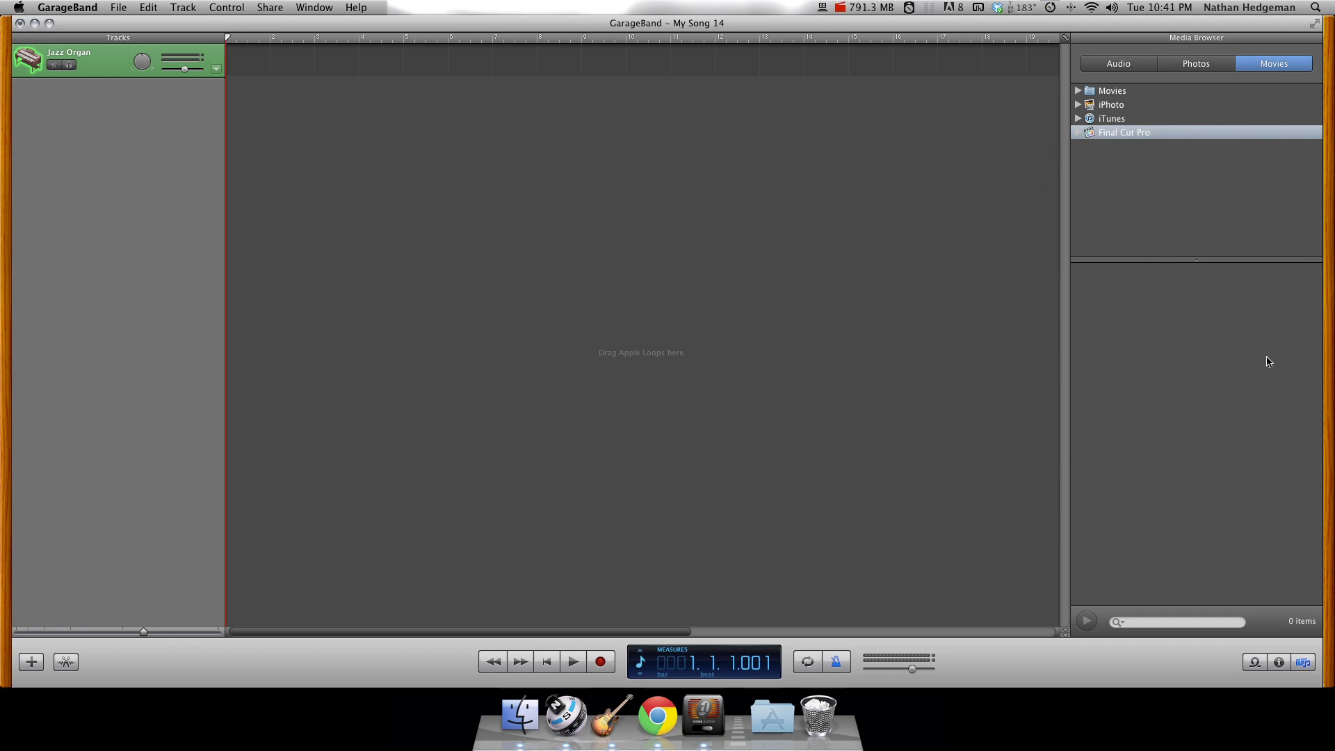
click(485, 88)
click(1303, 665)
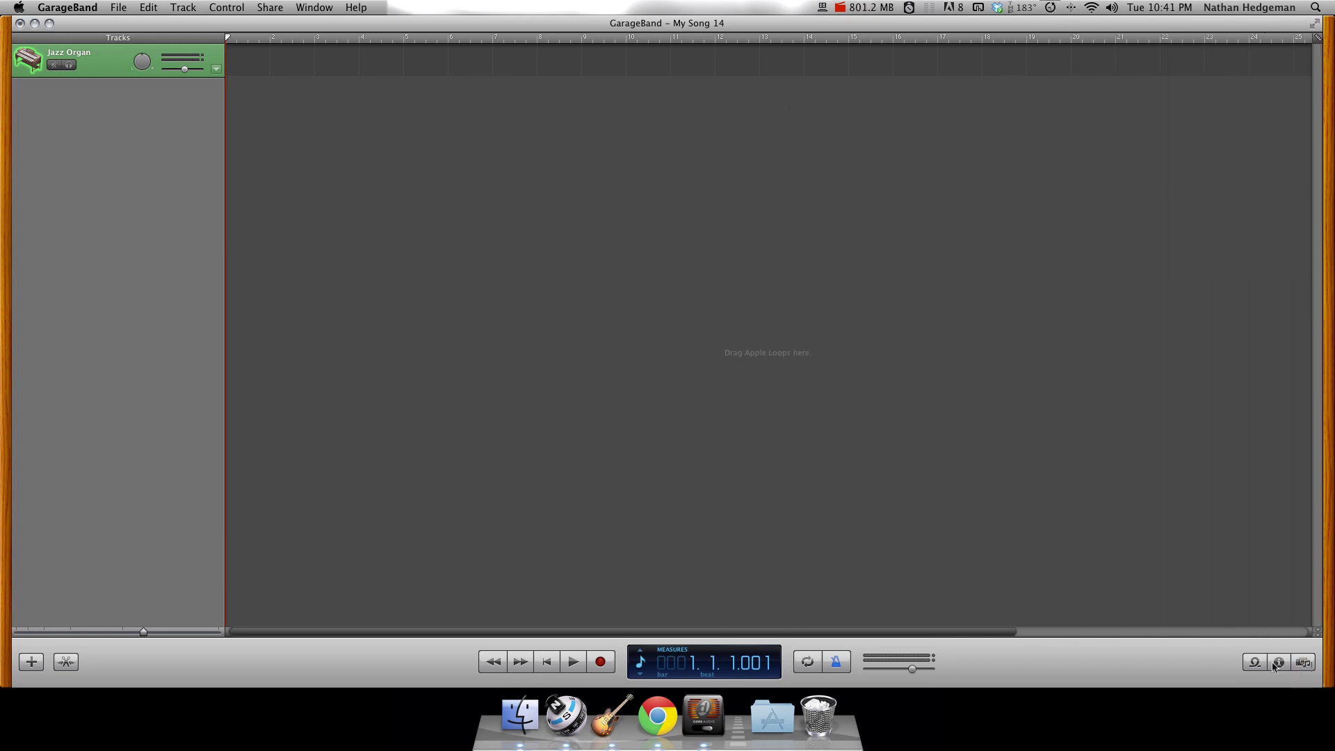